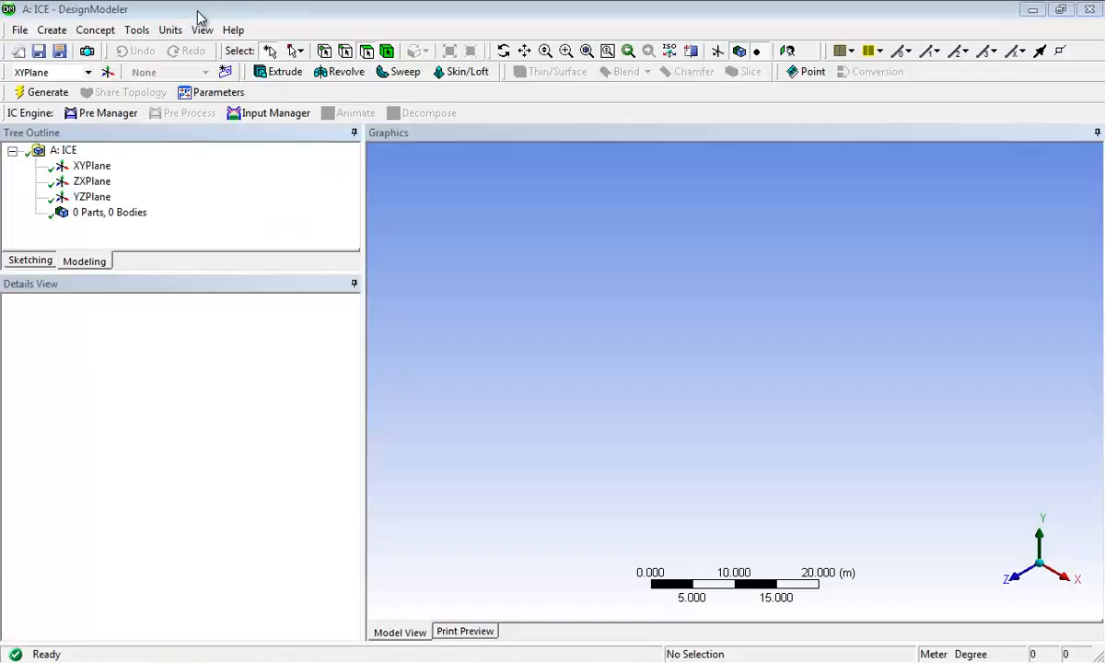
- Set the length unit to millimetres and import and generate the external geometry file tut_port.x_t
left_click(171, 30)
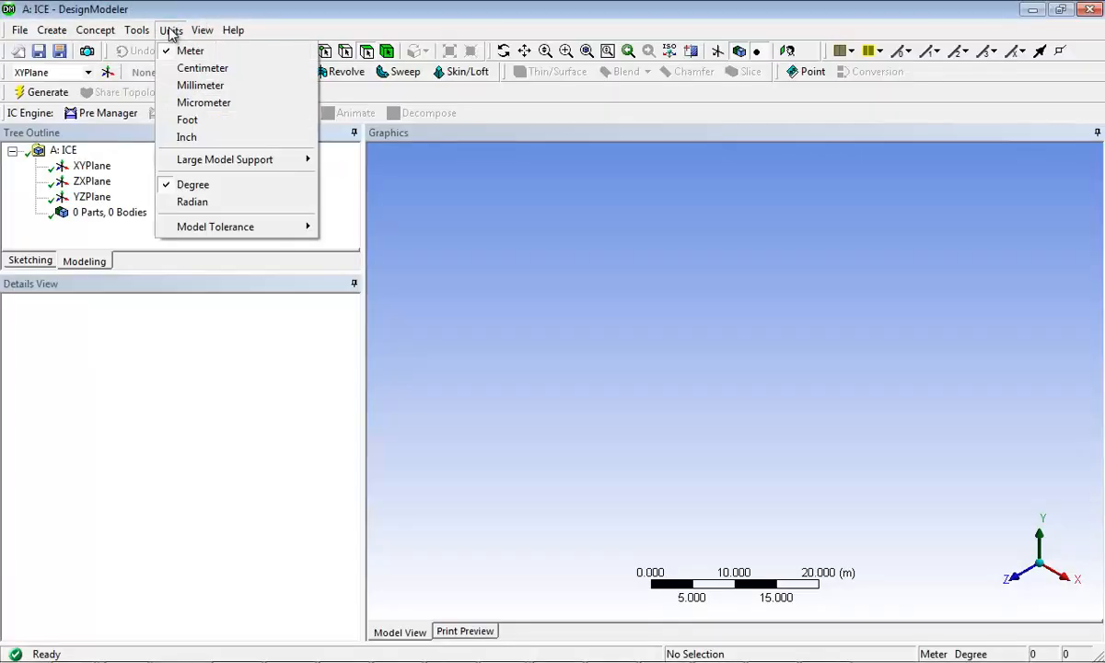
left_click(187, 85)
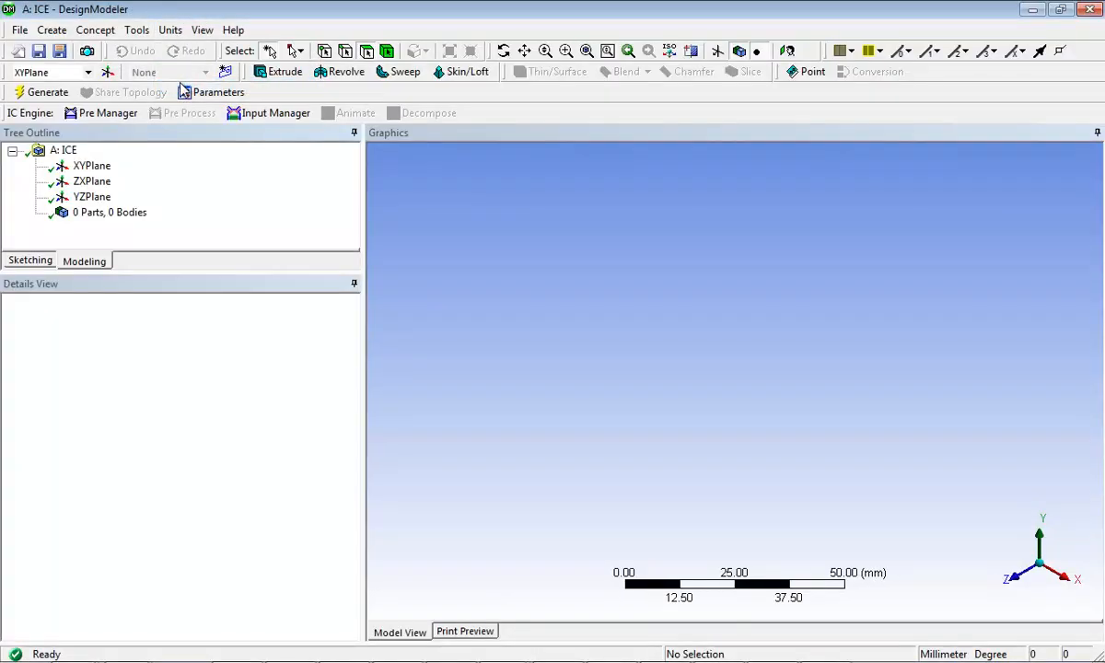
left_click(21, 32)
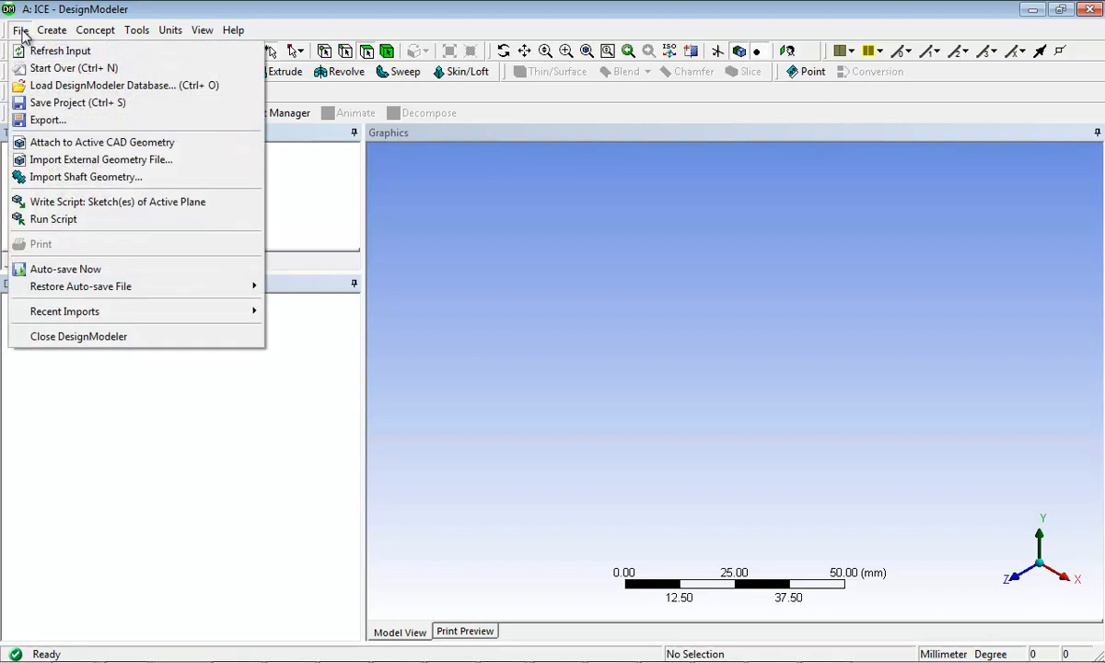
left_click(65, 162)
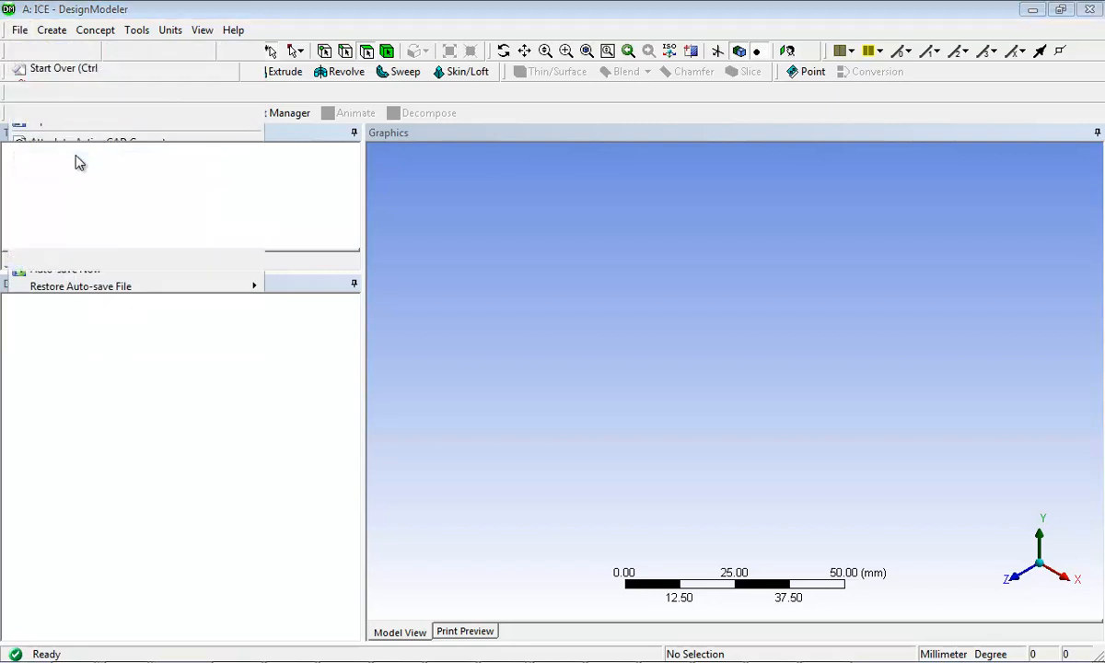
left_click(599, 386)
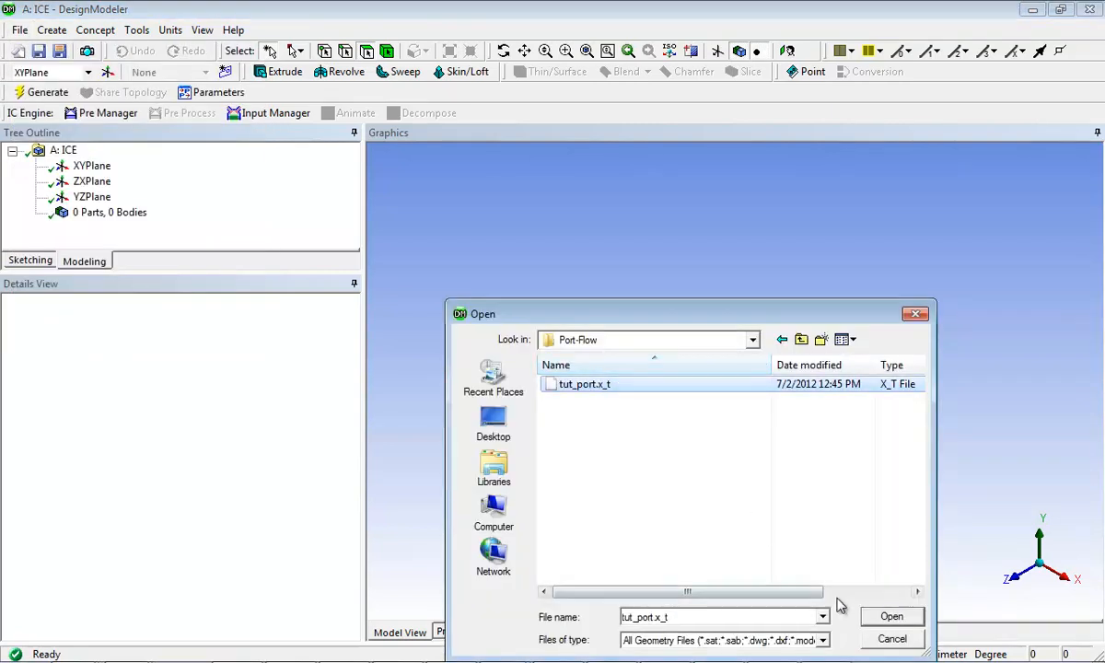
left_click(889, 618)
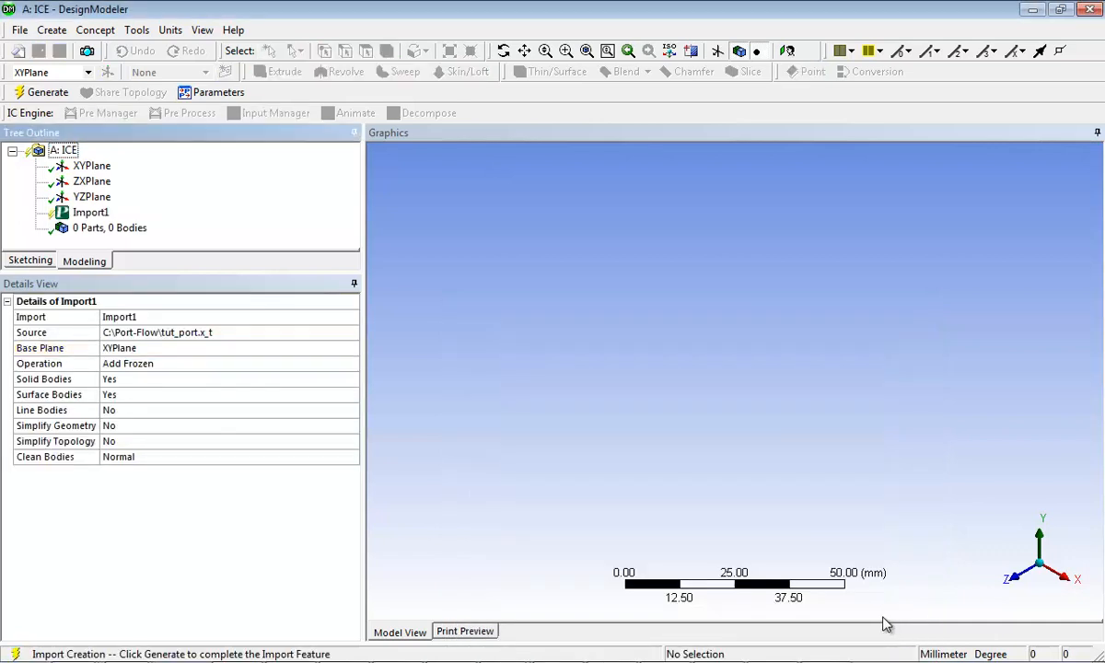
left_click(29, 94)
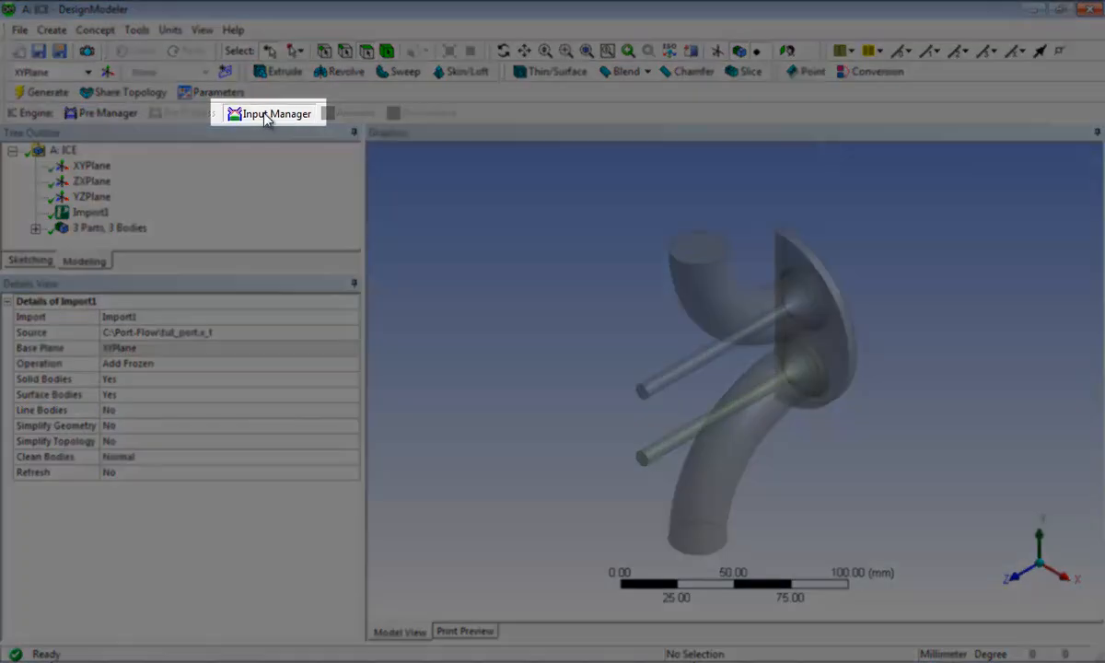
- Add an IC Engine Input Manager and assign the curved rim face of the half-disc plate as the cylinder face
left_click(263, 115)
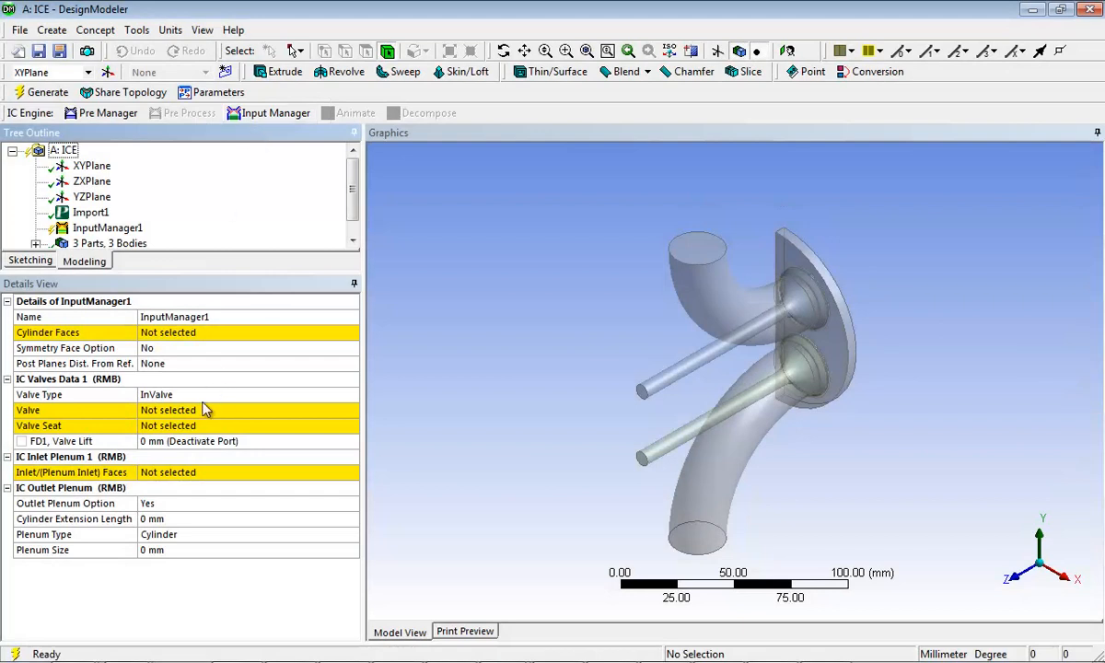
left_click(171, 335)
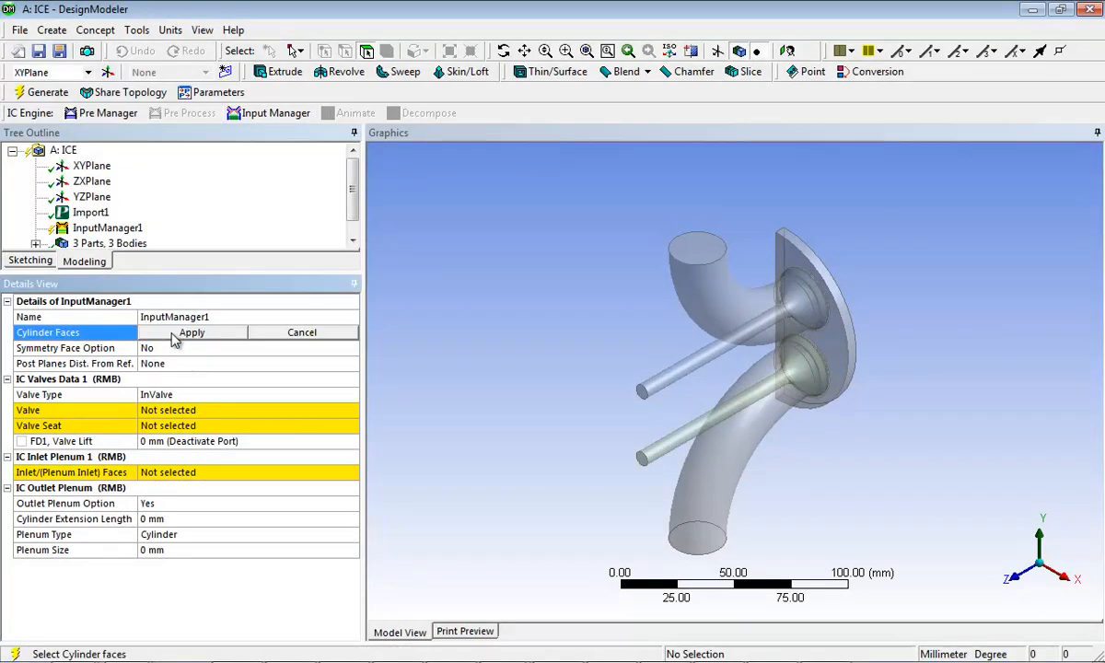
left_click(849, 333)
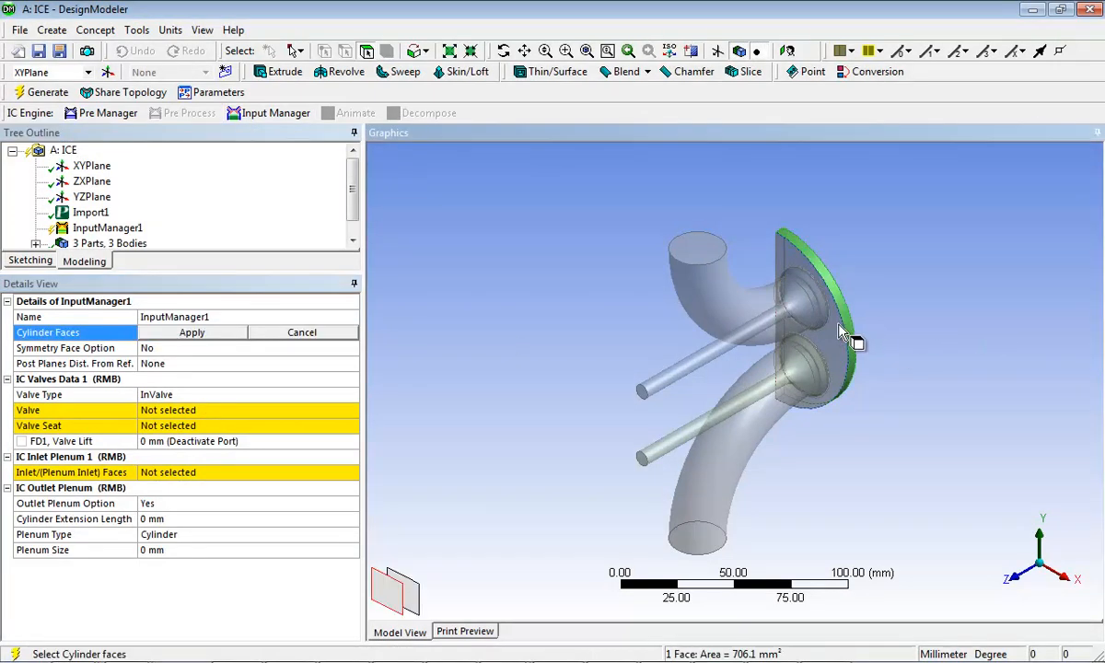
left_click(179, 334)
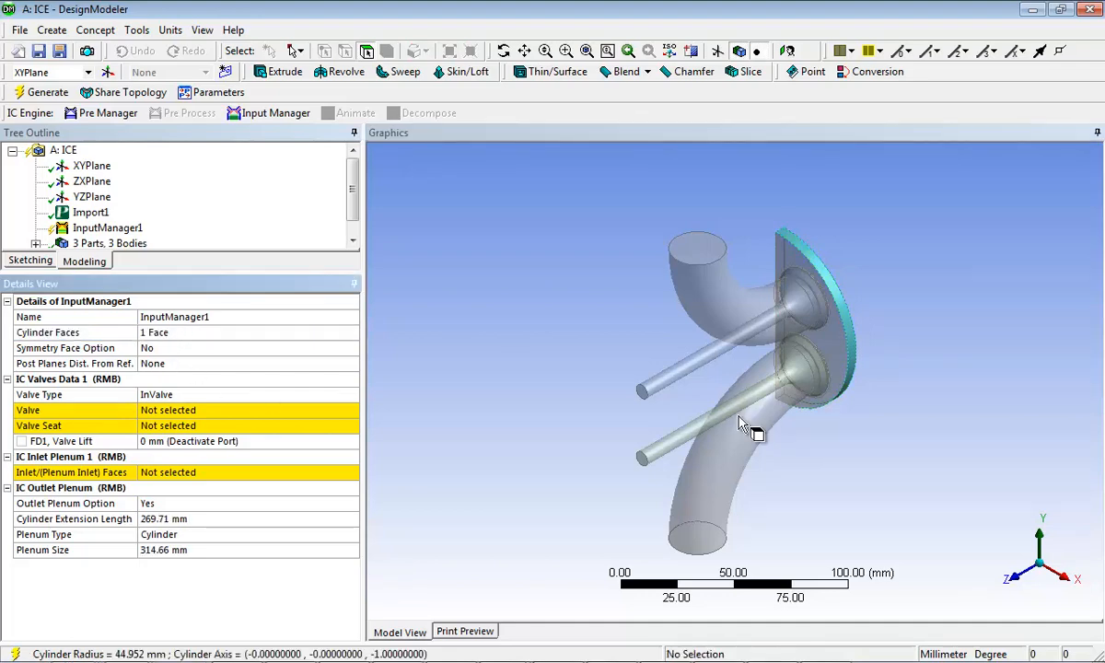
- Set the symmetry face option to Yes and assign the flat cut face of the half-disc plate as the symmetry face
middle_click_drag(741, 425, 1063, 288)
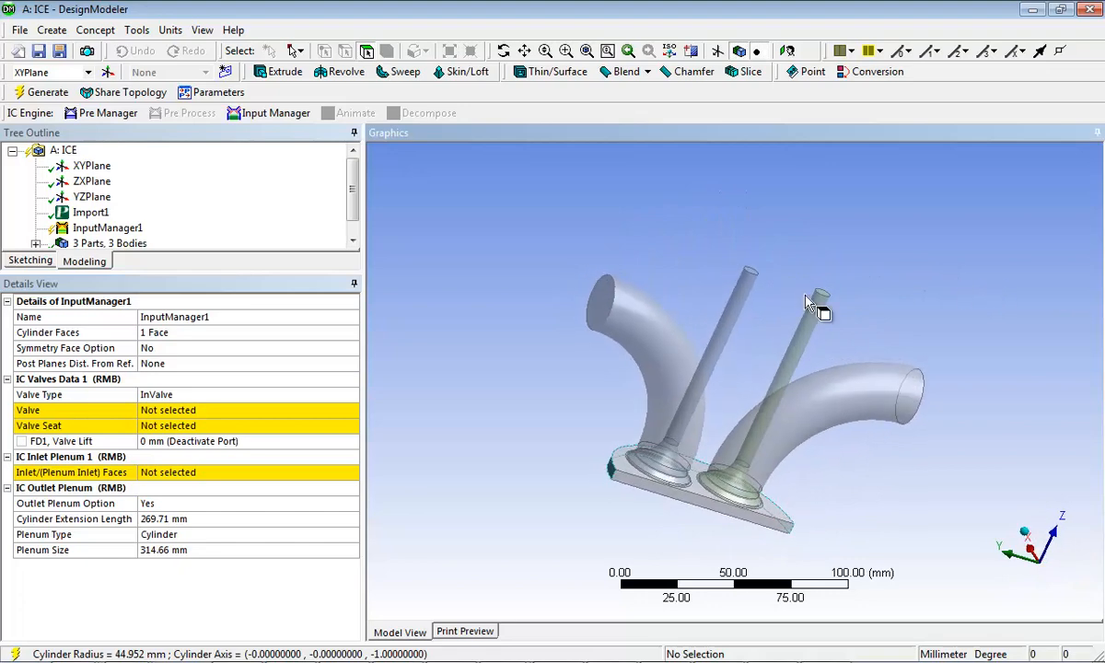
left_click(339, 348)
left_click(351, 348)
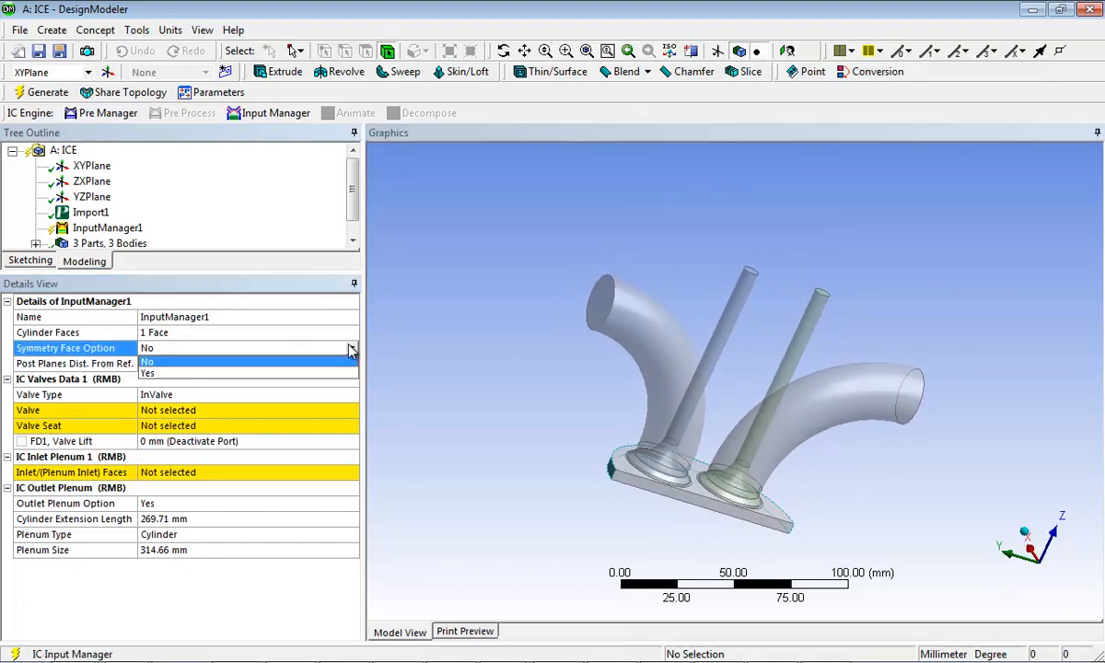
left_click(193, 372)
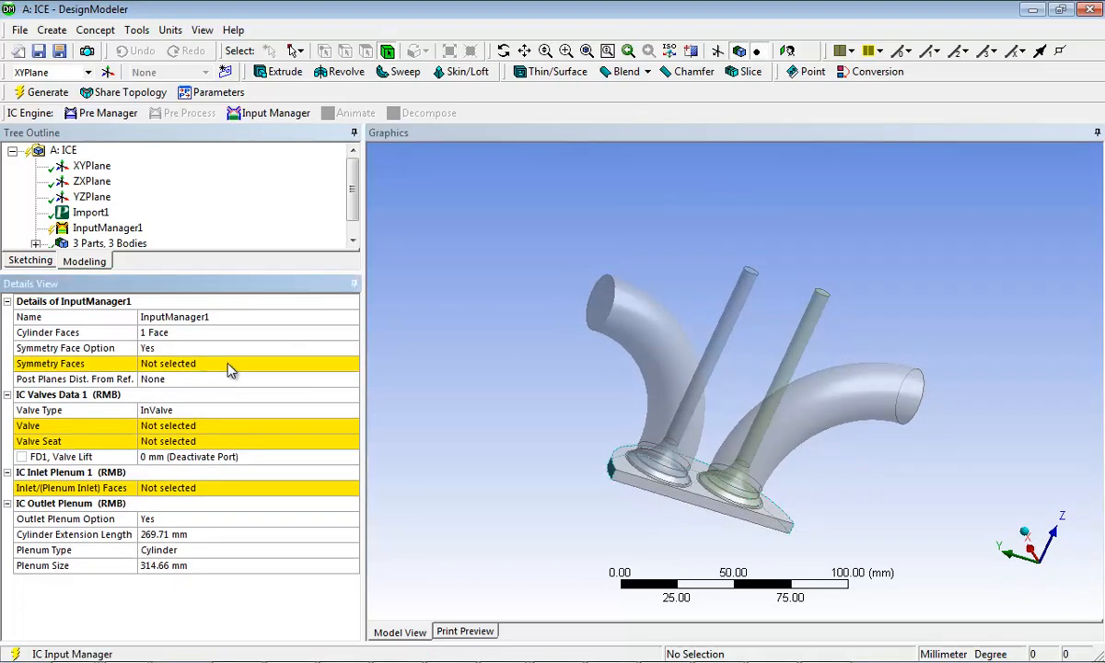
left_click(230, 366)
left_click(718, 508)
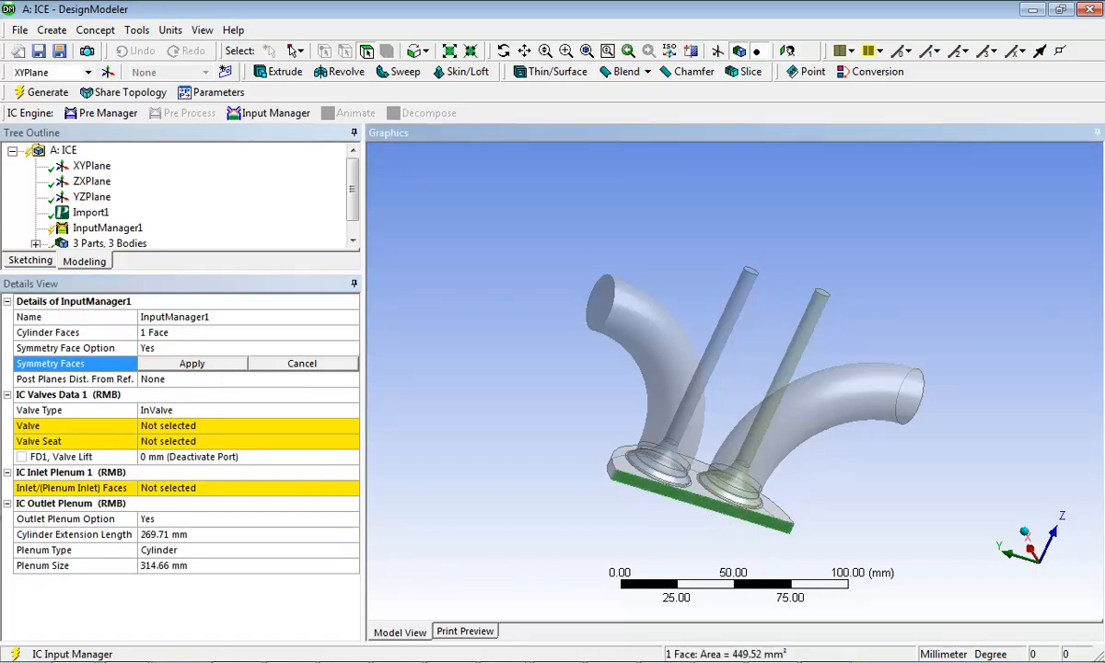
left_click(170, 363)
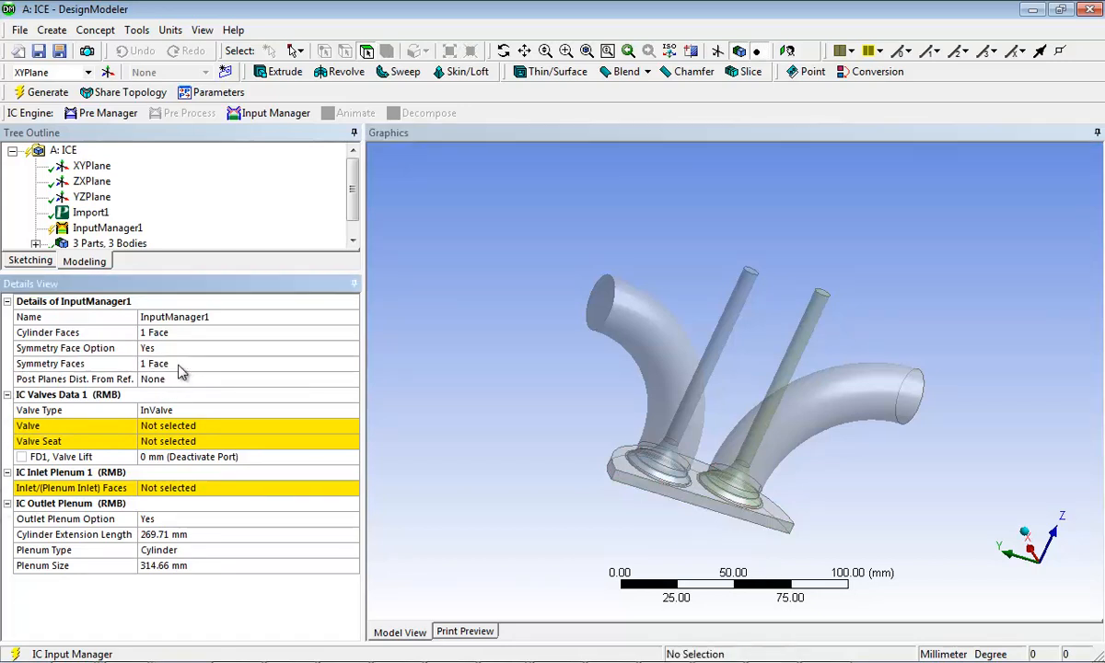
- Set the post plane distances from the reference plane to 30, 45 and 60 mm
left_click(172, 379)
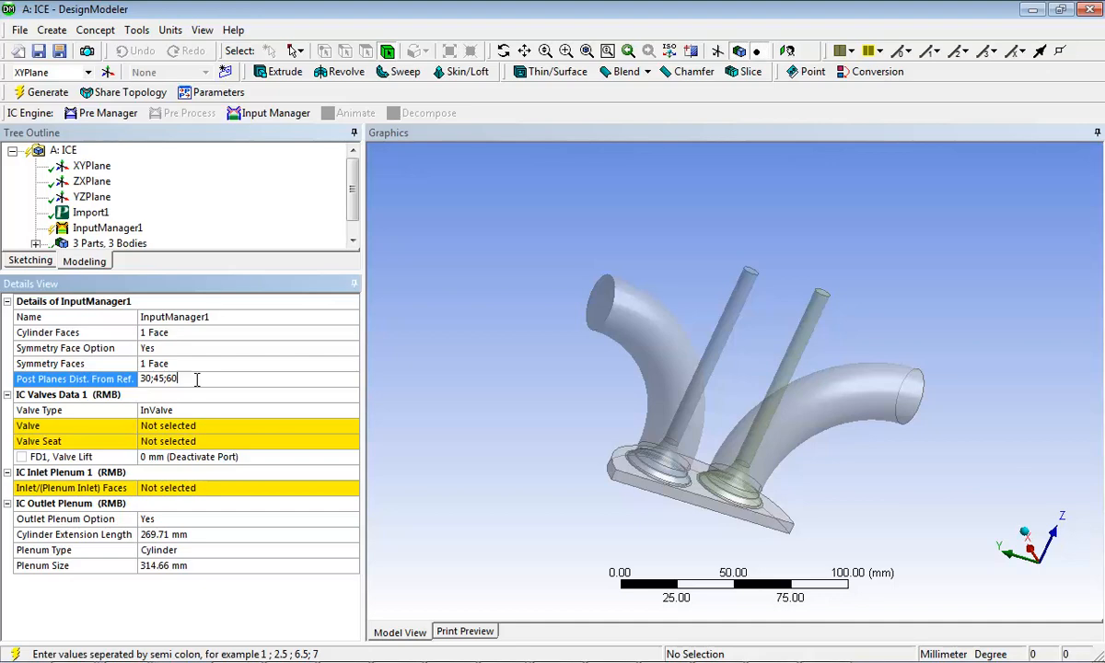
key("Return")
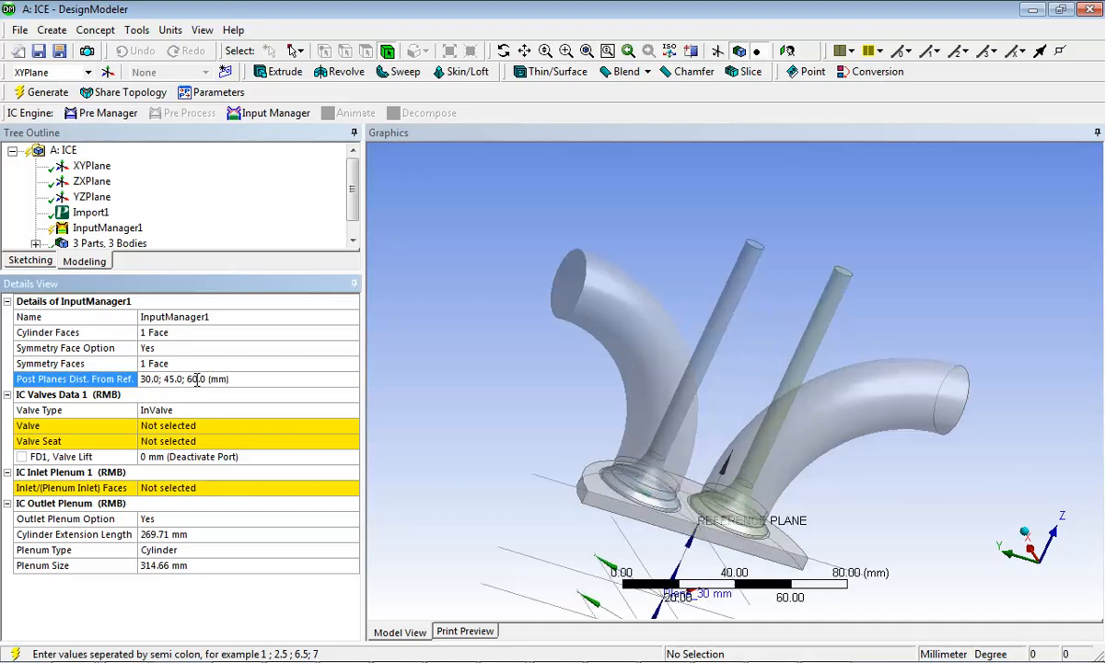
left_click(528, 401)
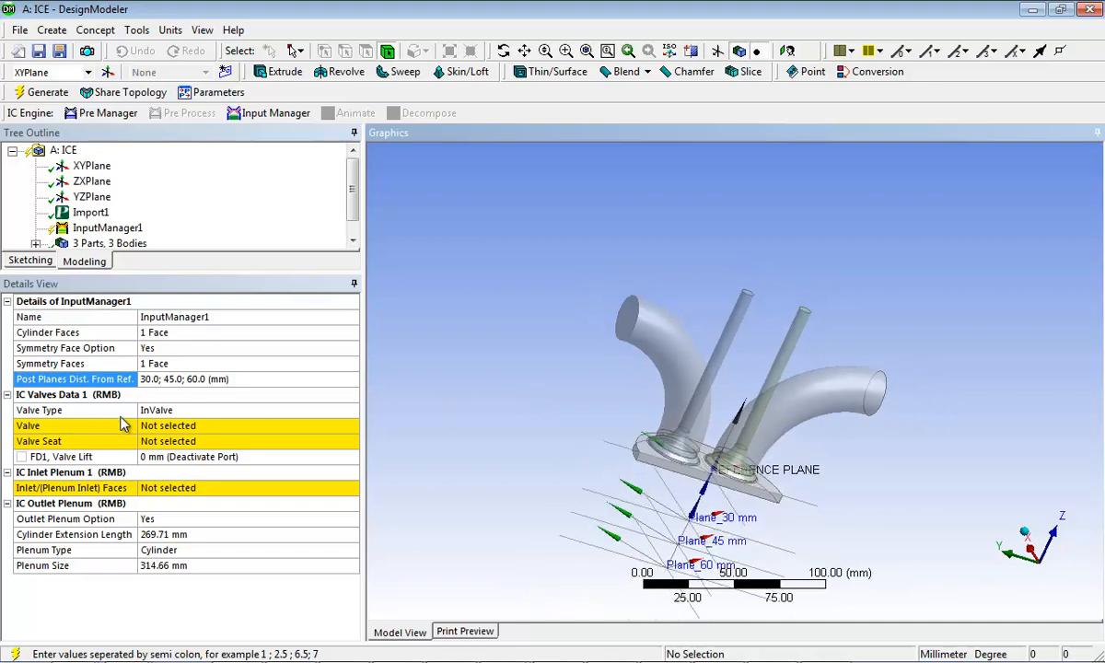
- Assign the blue-grey valve body as the valve of the first IC valves data group, of type InValve
middle_click_drag(686, 402, 570, 368)
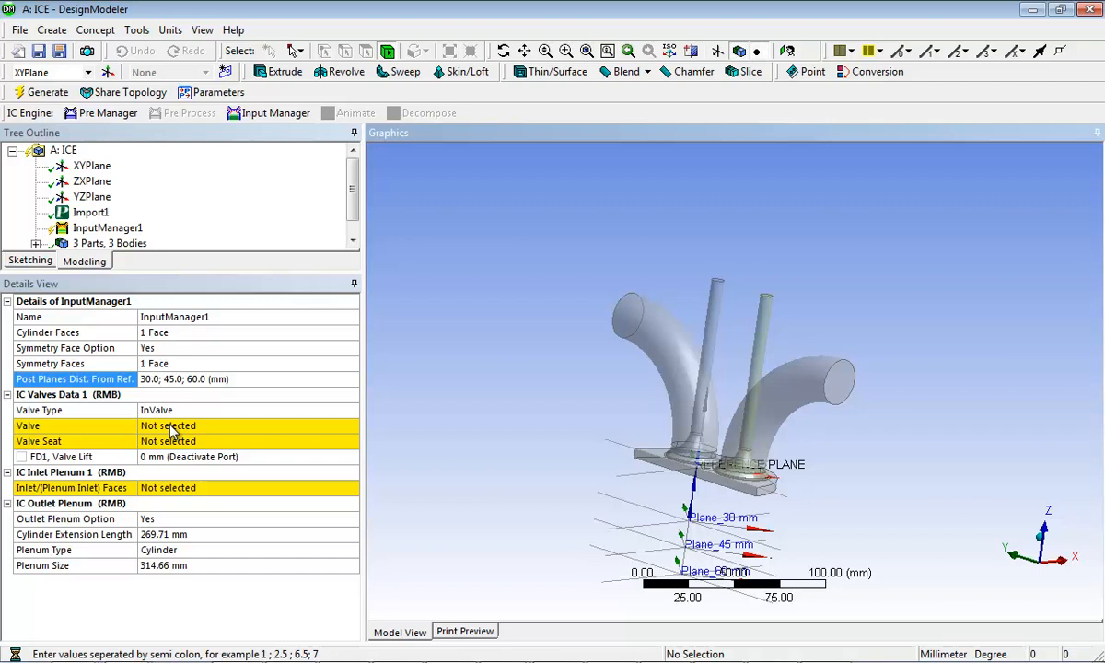
left_click(171, 429)
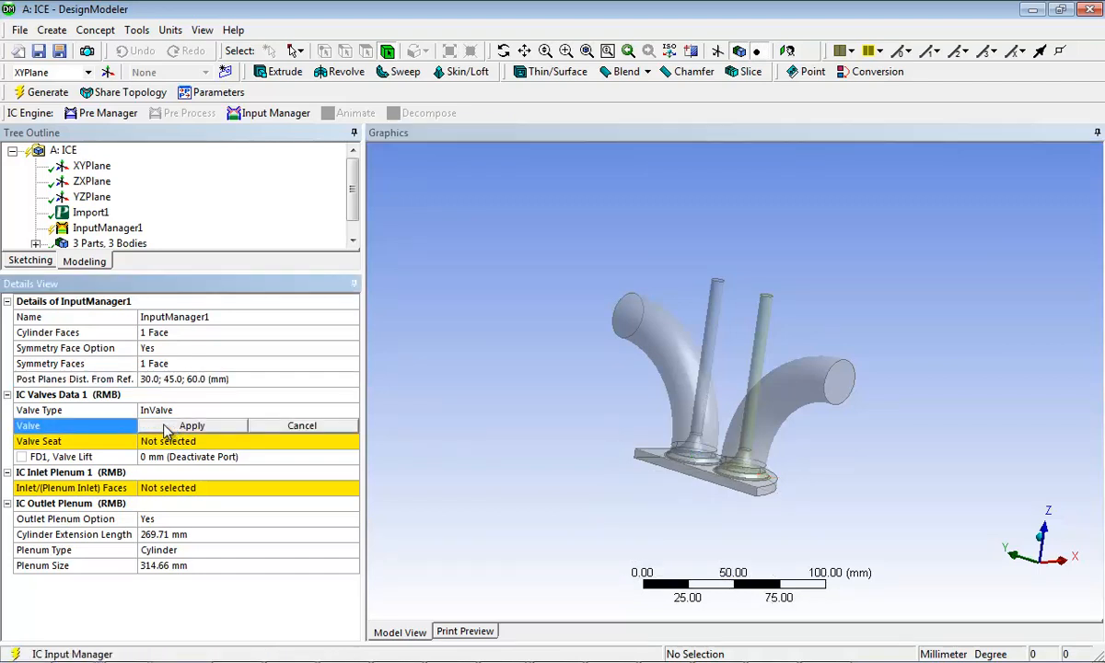
left_click(712, 333)
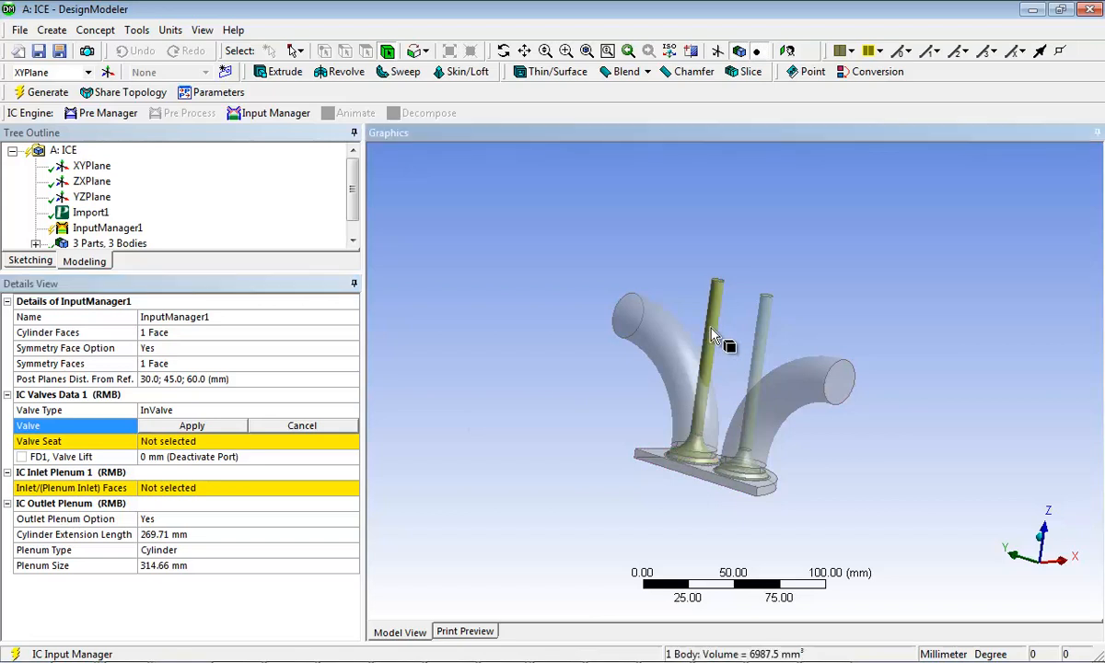
left_click(193, 428)
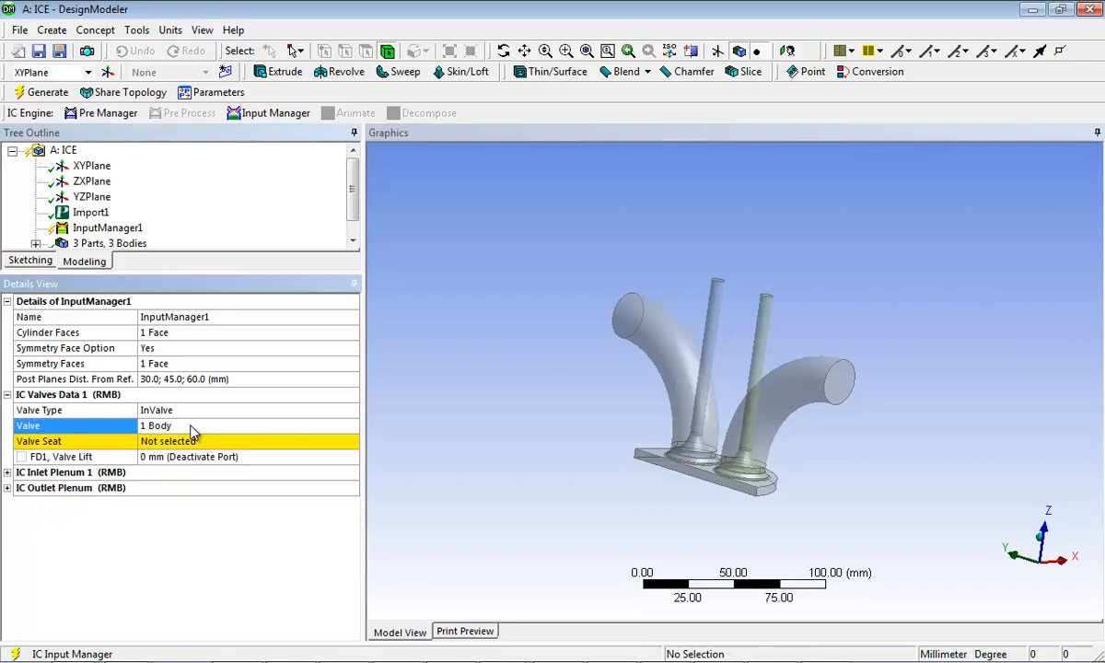
- Assign the seat face around the intake valve's base as its valve seat and set its valve lift to 2 mm
left_click(188, 442)
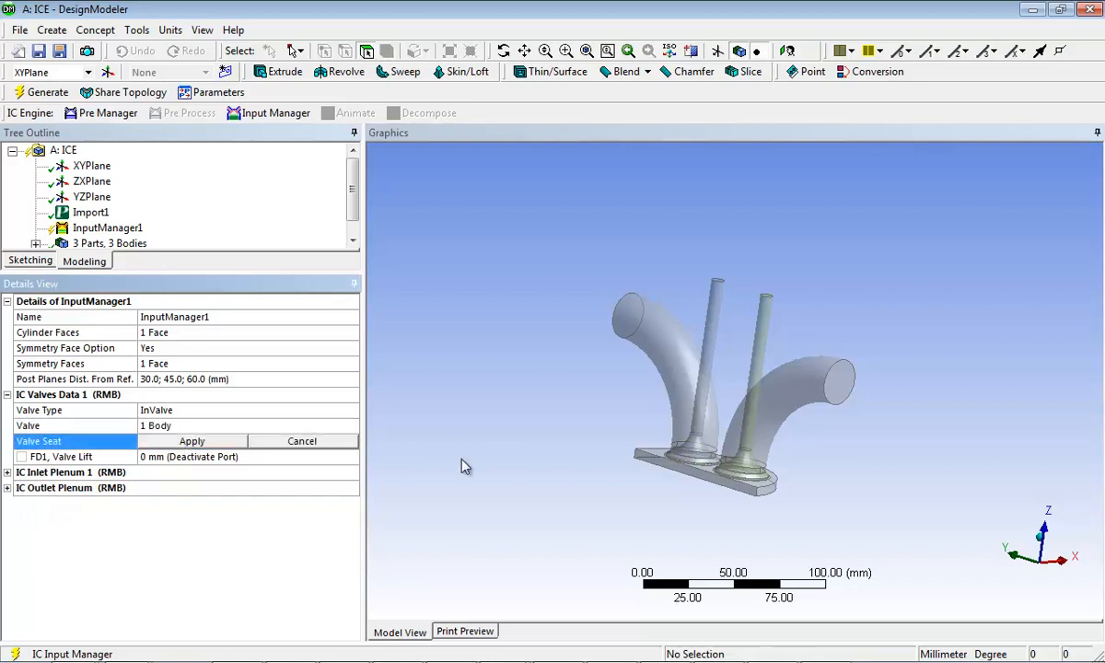
left_click(695, 460)
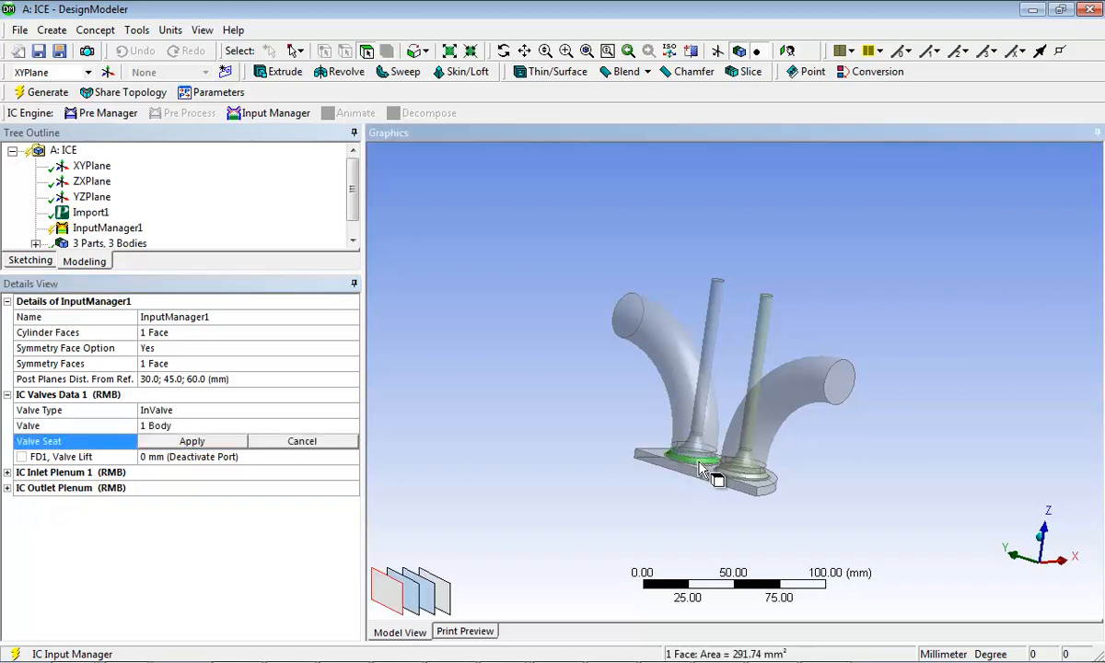
left_click(167, 445)
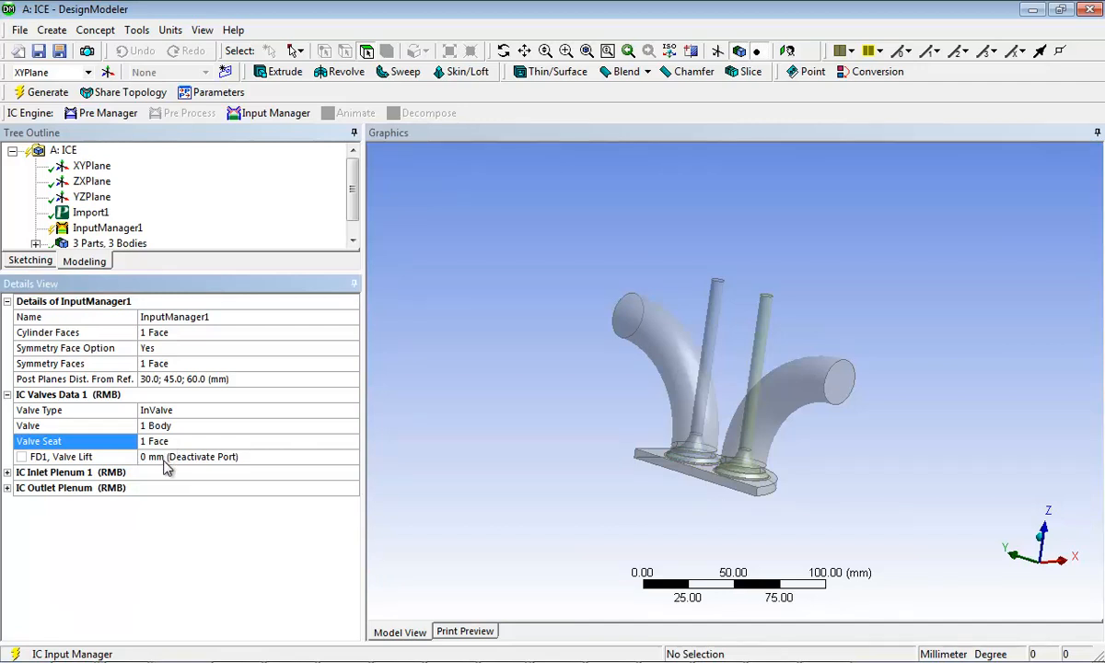
left_click(165, 457)
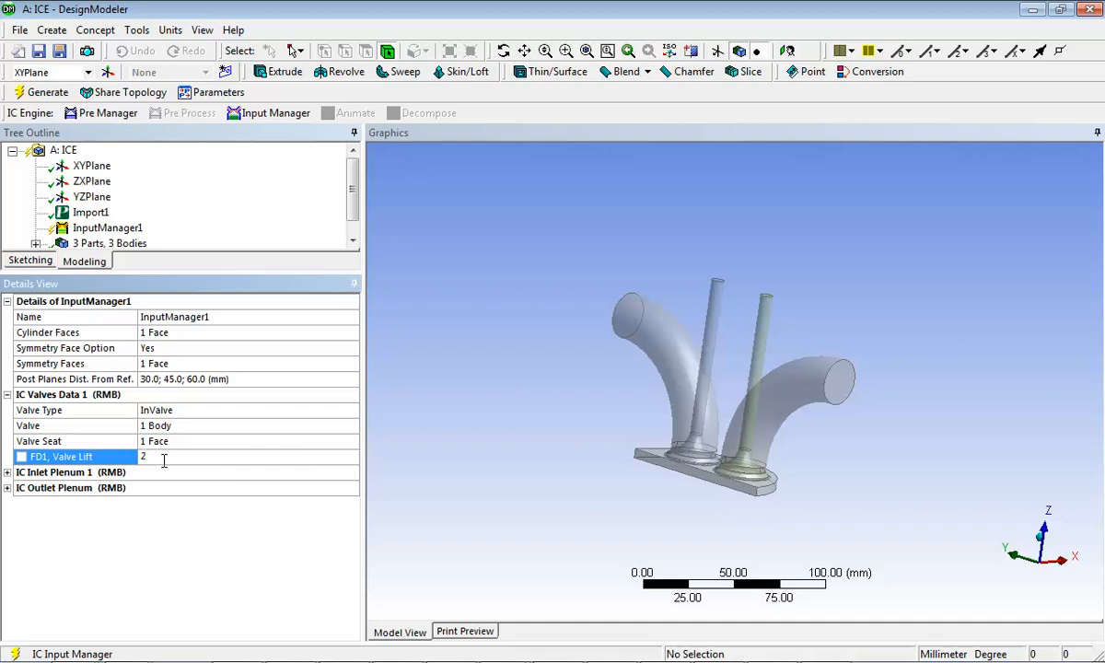
key("Return")
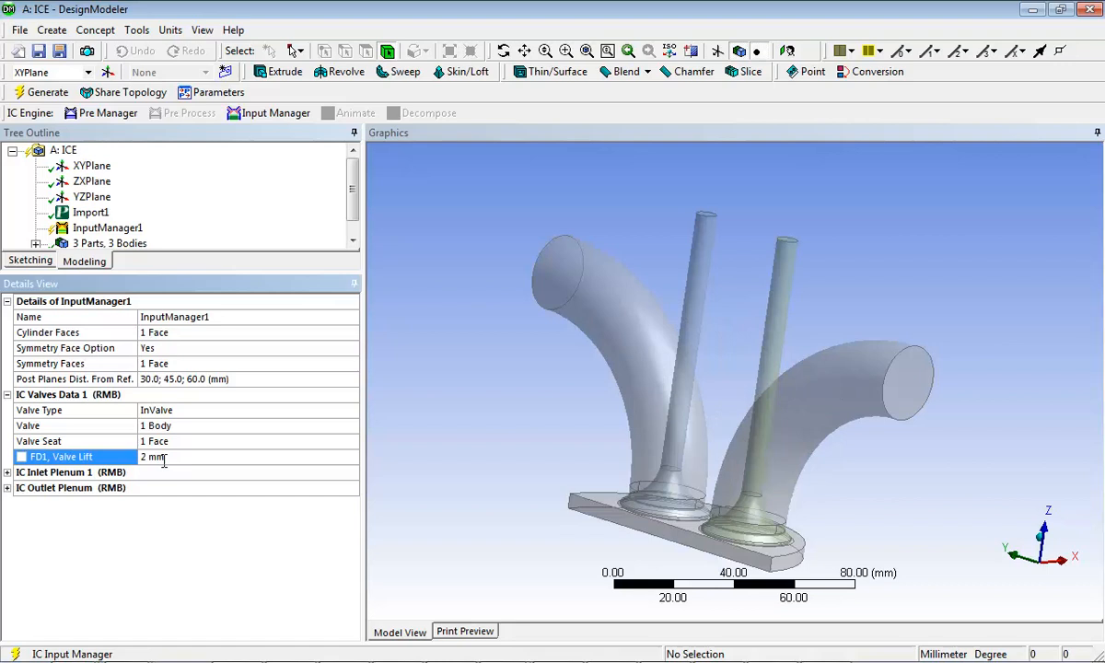
- Add a second IC valves data group and set its valve type to ExValve
right_click(87, 396)
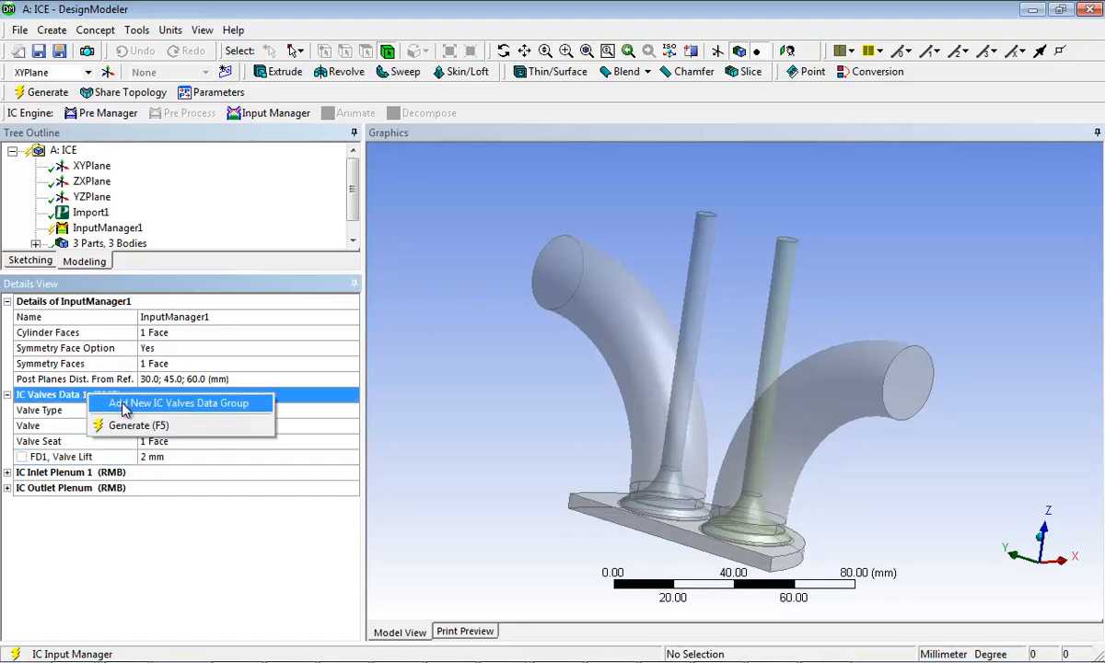
left_click(125, 405)
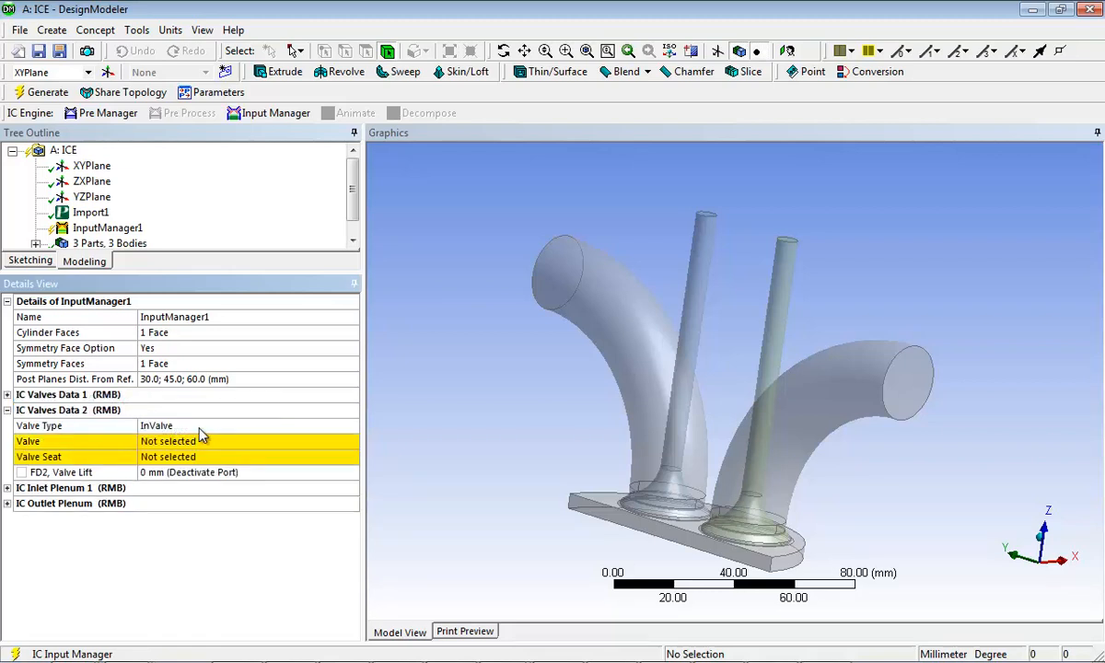
left_click(214, 426)
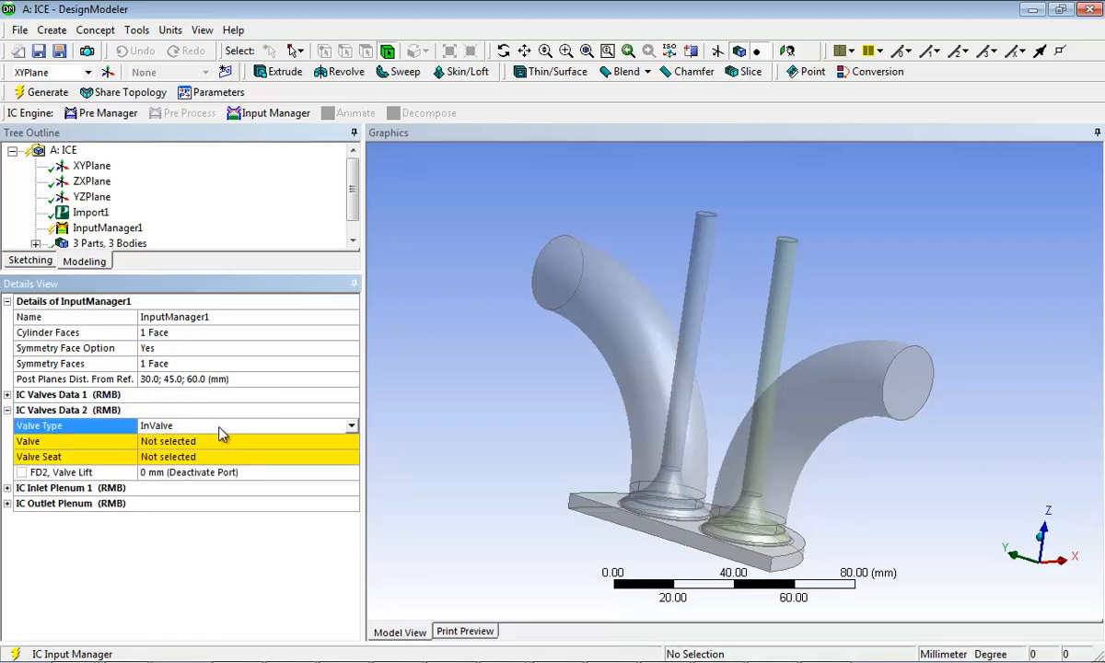
left_click(352, 425)
left_click(244, 449)
- Assign the greenish valve body and the seat face around its base as the exhaust valve and its valve seat
left_click(230, 446)
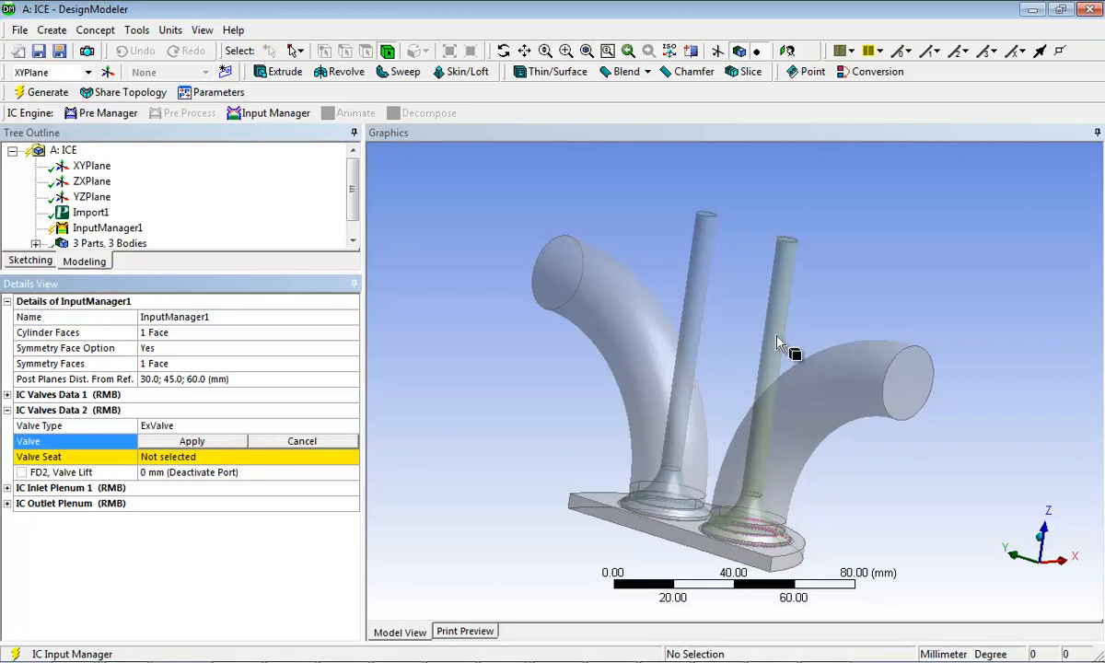
left_click(776, 342)
left_click(160, 446)
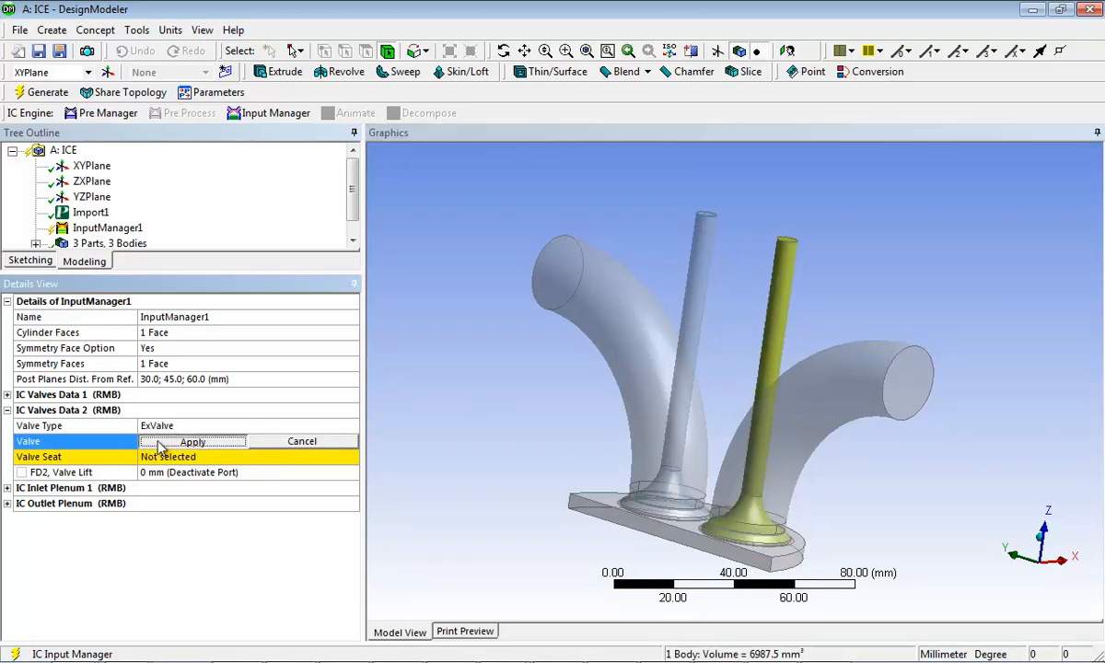
left_click(159, 457)
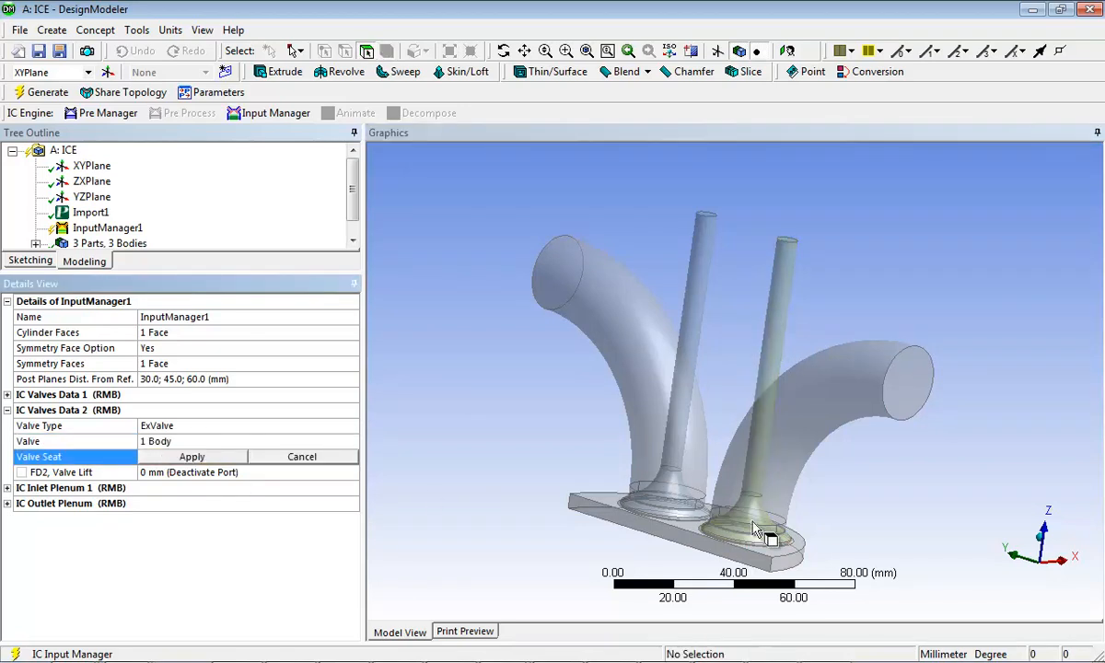
left_click(185, 456)
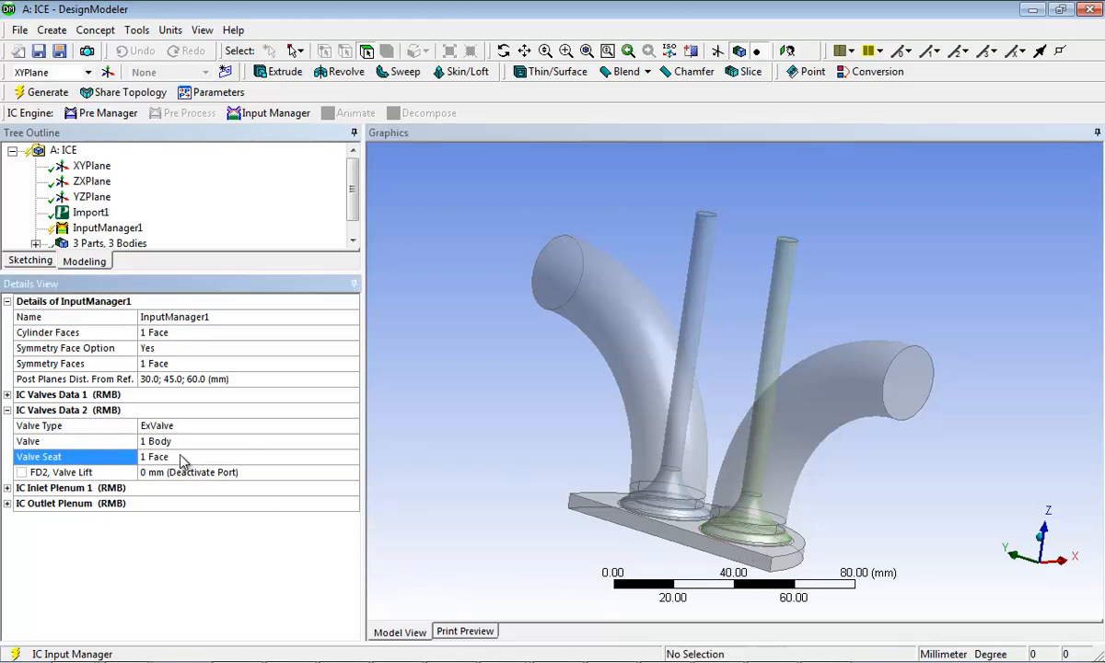
- Assign the open end face of the intake port as the inlet face of the IC inlet plenum
left_click(6, 489)
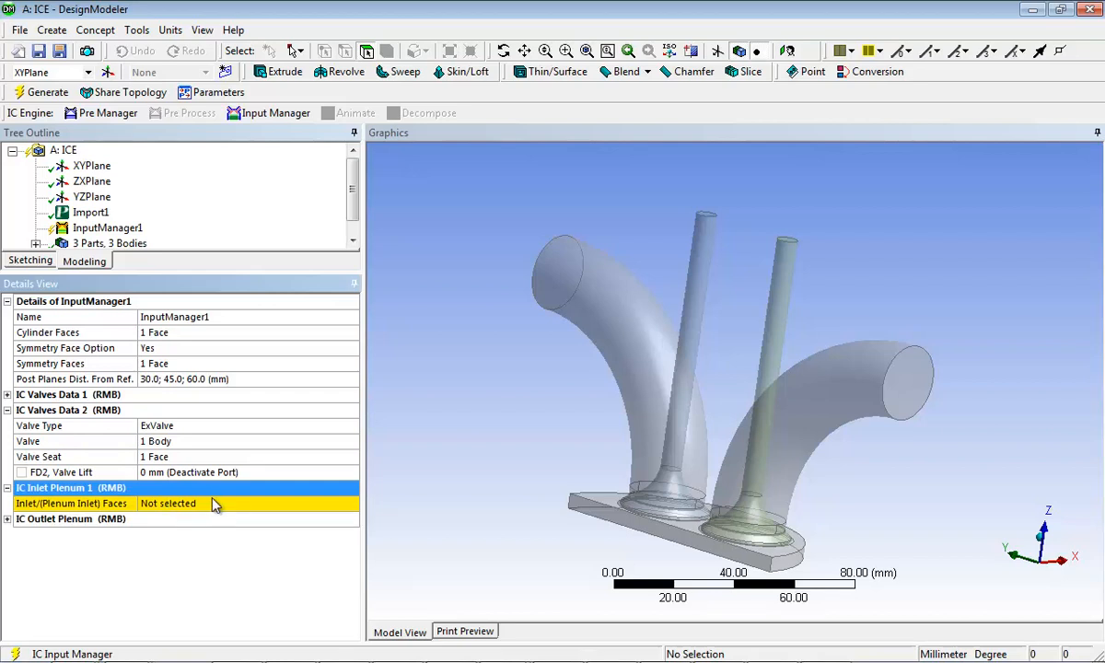
left_click(313, 503)
middle_click_drag(578, 403, 702, 419)
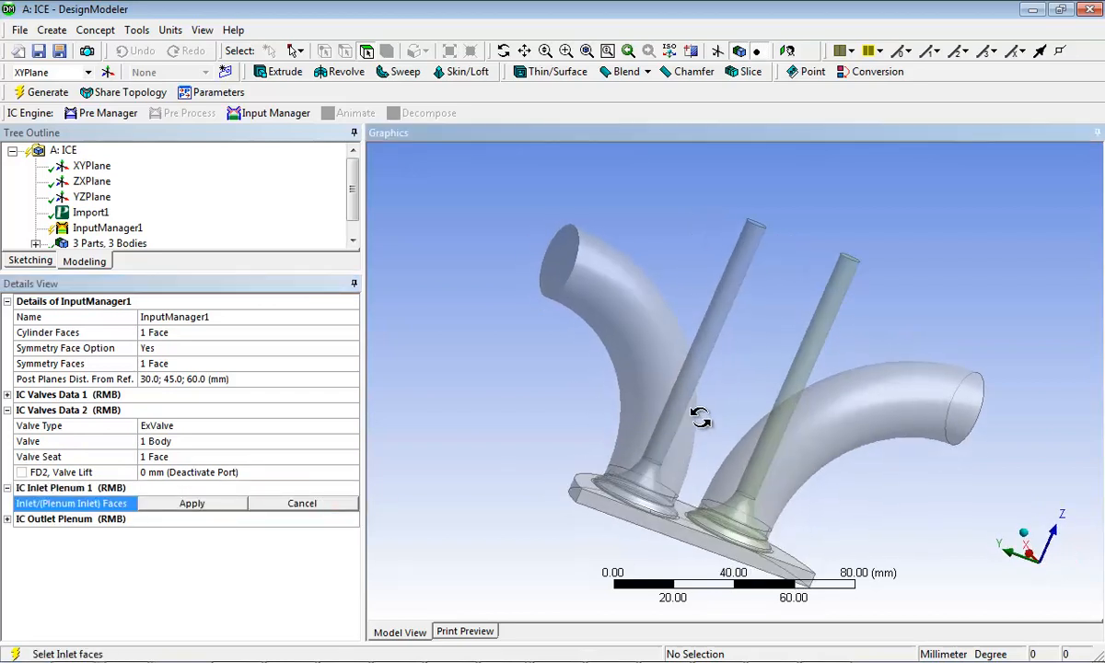
left_click(563, 274)
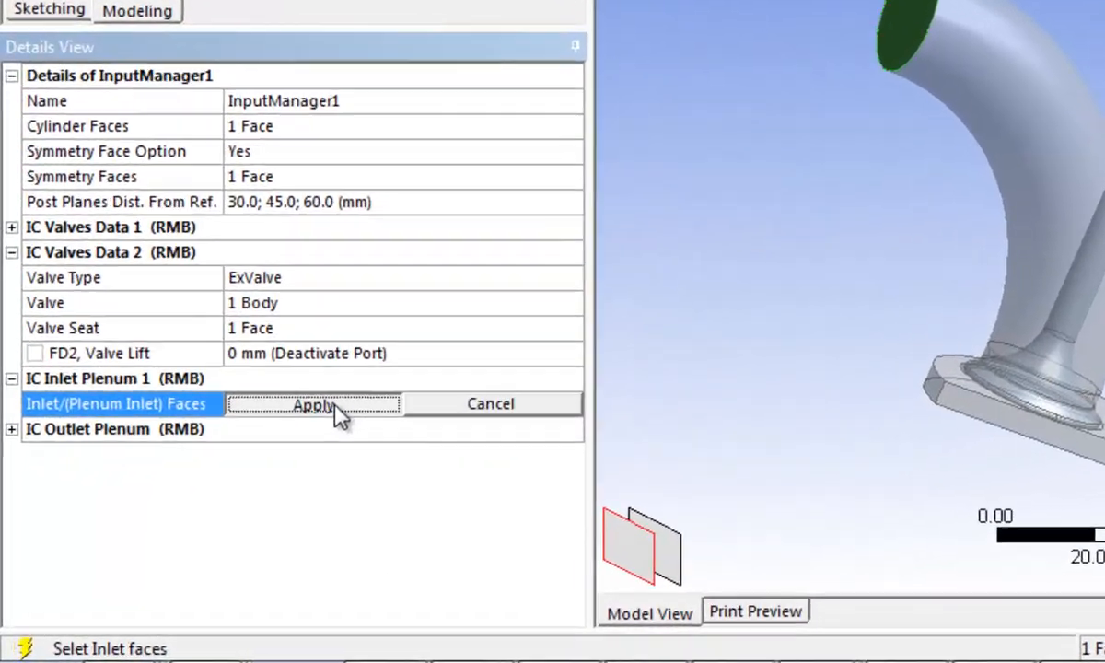
left_click(198, 506)
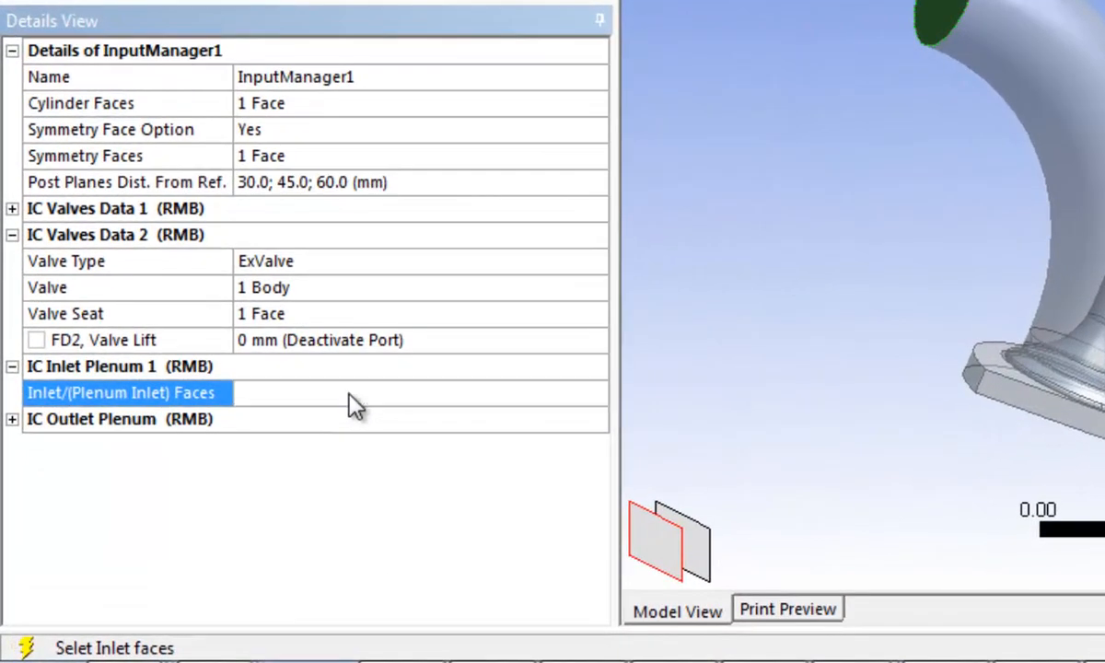
- Make the inlet plenum a Hemisphere and set its plenum size to 100 mm
left_click(594, 314)
left_click(595, 314)
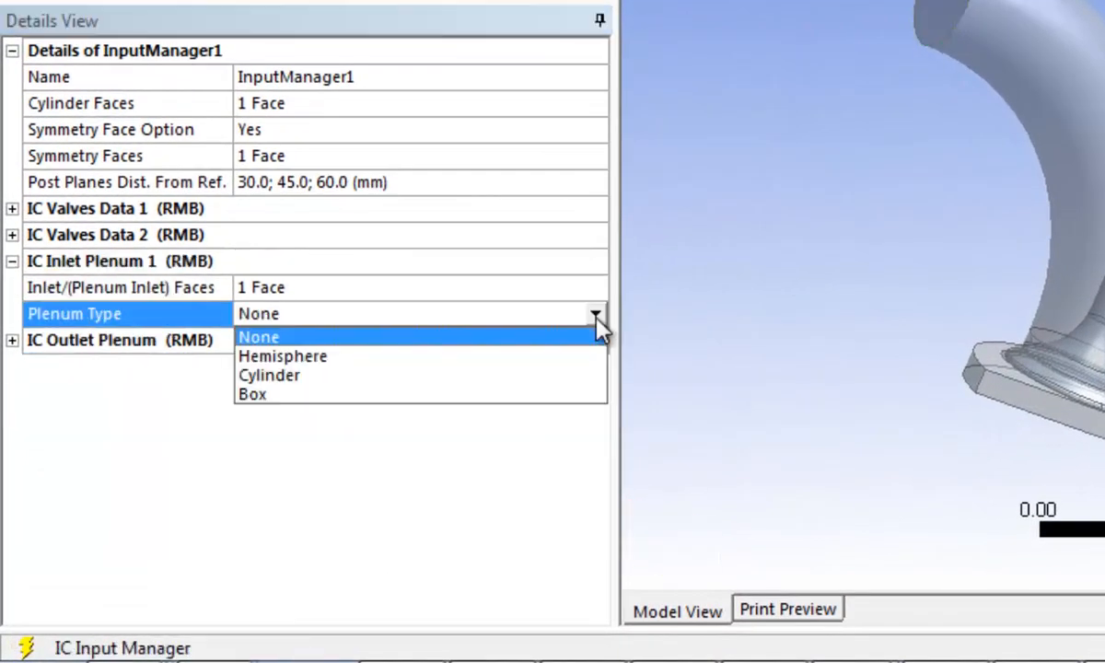
left_click(378, 356)
left_click(375, 367)
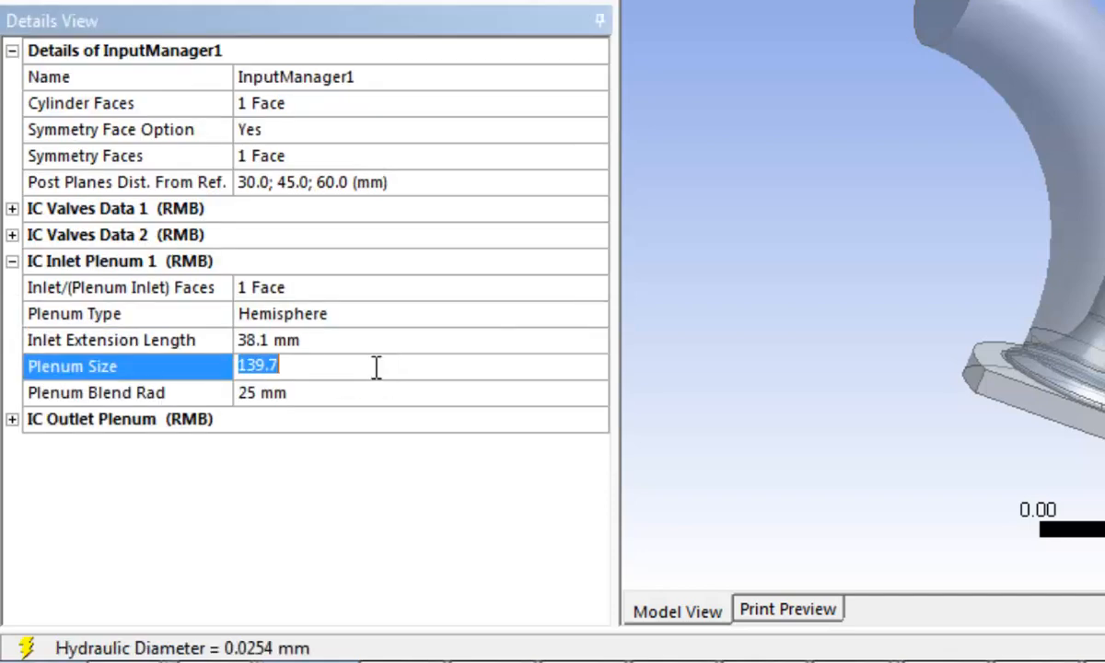
type("100")
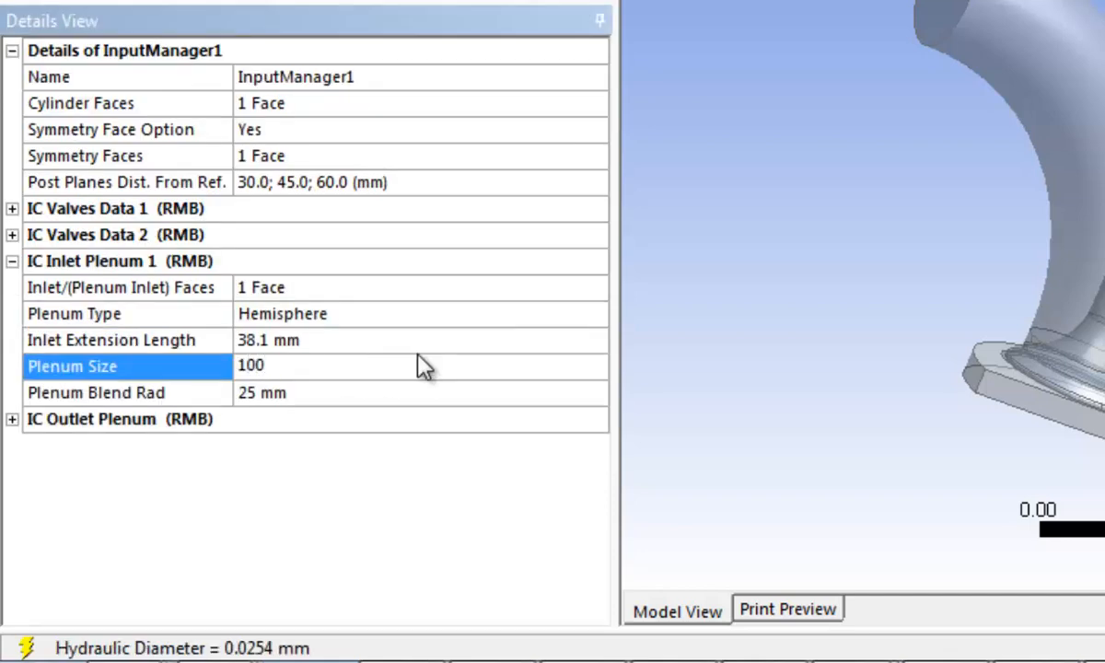
key("Return")
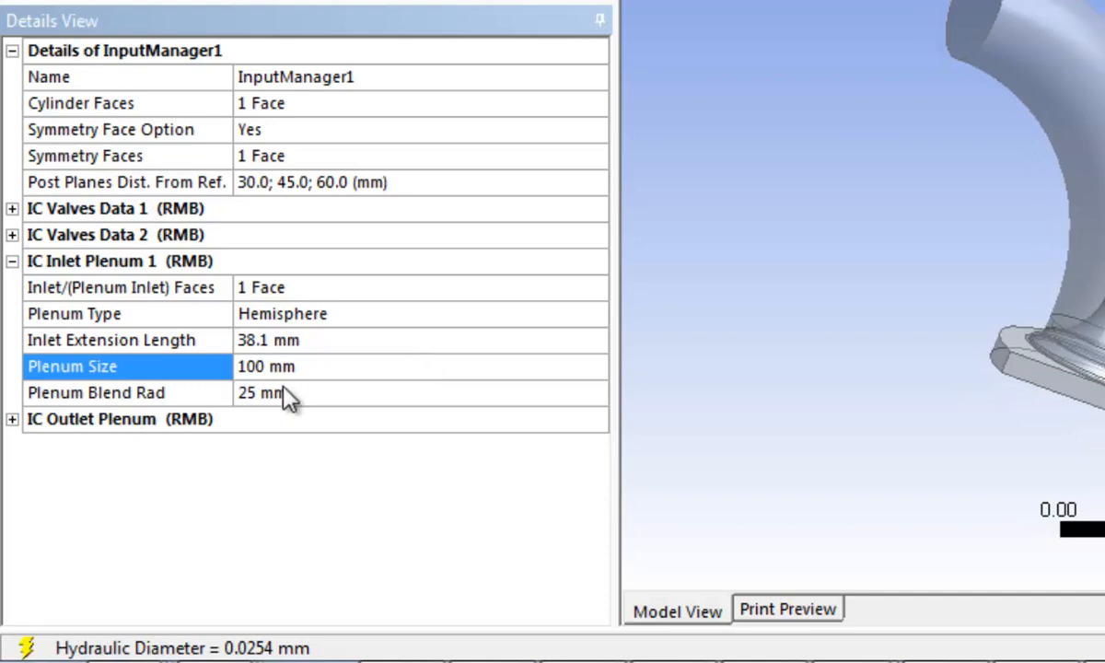
- Set the outlet plenum's cylinder extension length to 130 mm and its plenum size to 160 mm
left_click(11, 420)
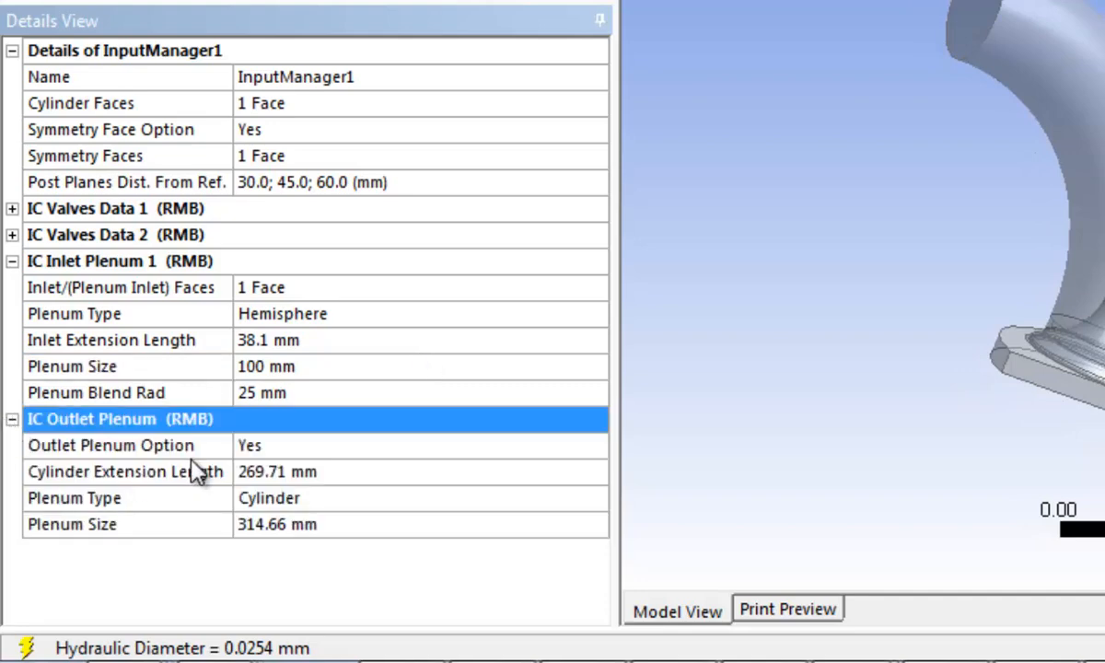
left_click(313, 471)
type("130")
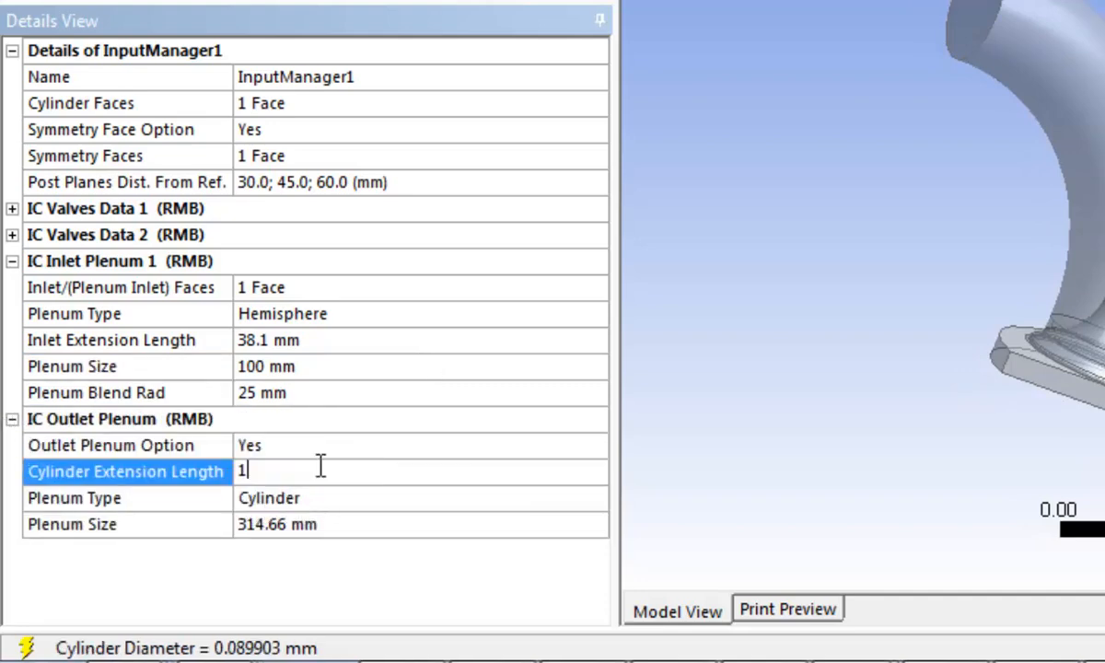
left_click(343, 523)
type("160")
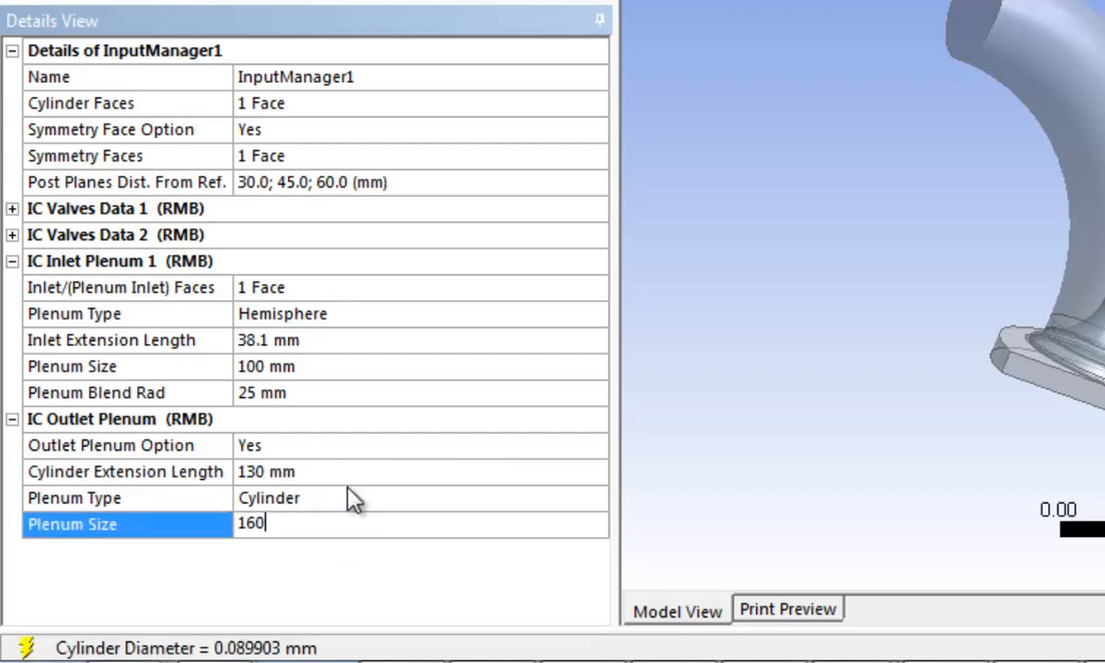
key("Return")
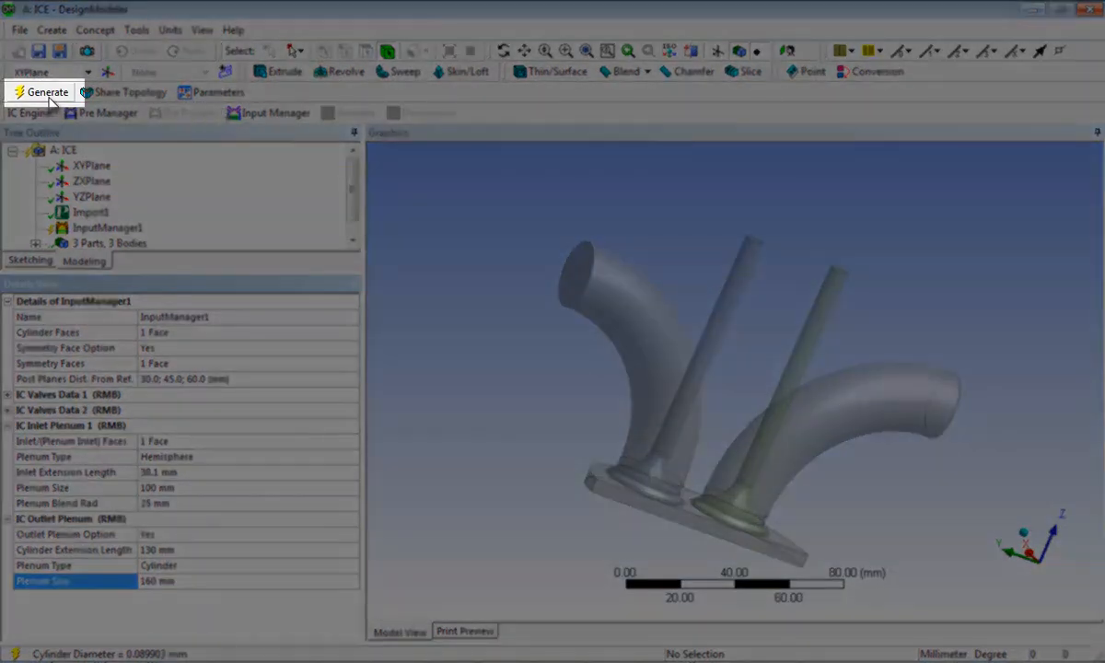
- Generate the input manager feature and decompose the port geometry, viewing the decomposed model from the side
left_click(49, 96)
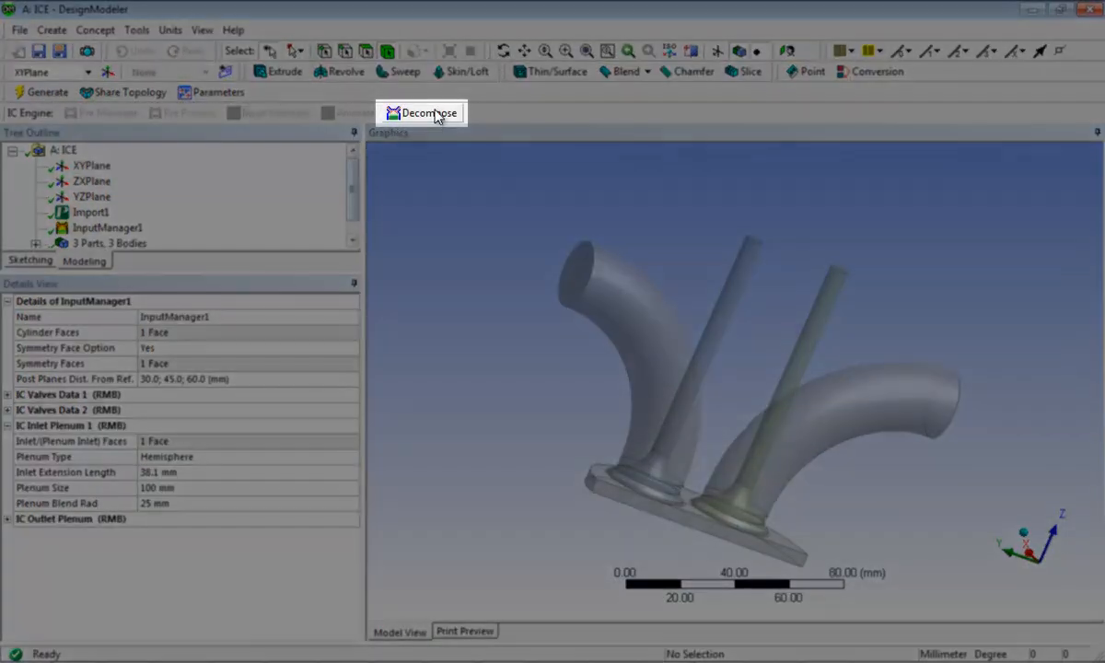
left_click(433, 113)
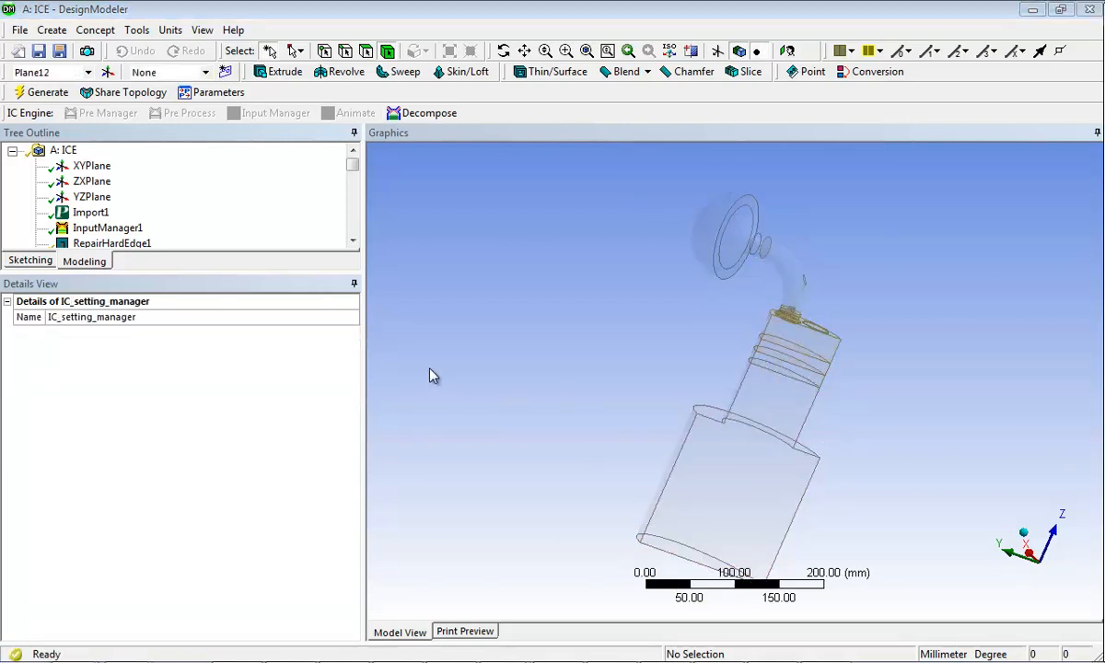
middle_click_drag(826, 353, 741, 313)
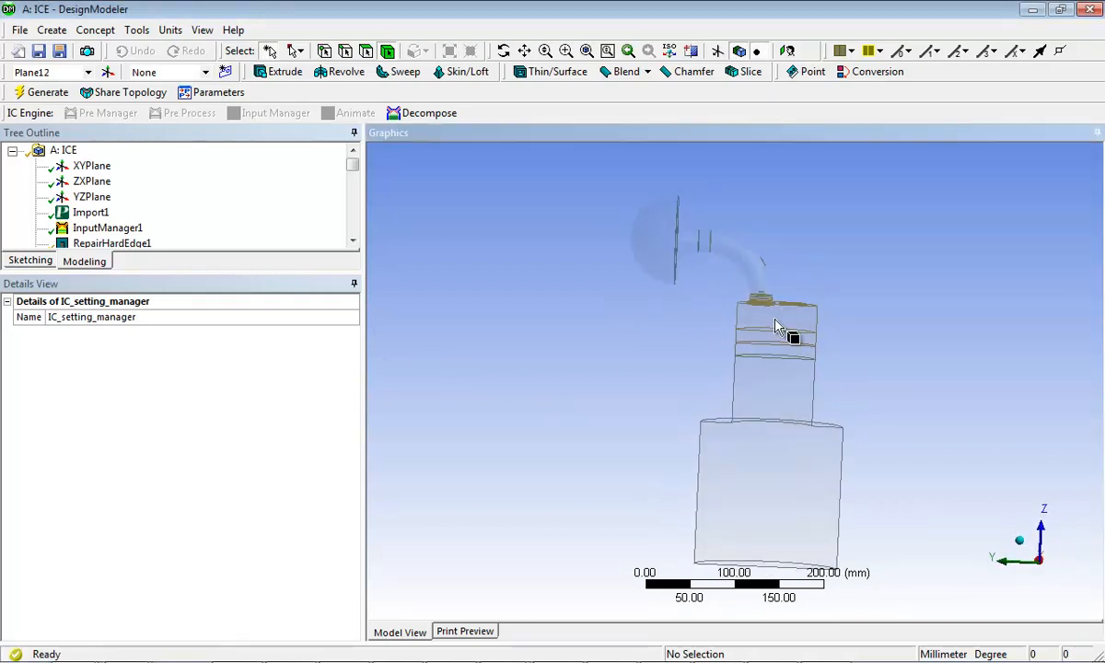
- Turn the intake valve's lift in InputManager1 into a design parameter named ValveLift
left_click(129, 229)
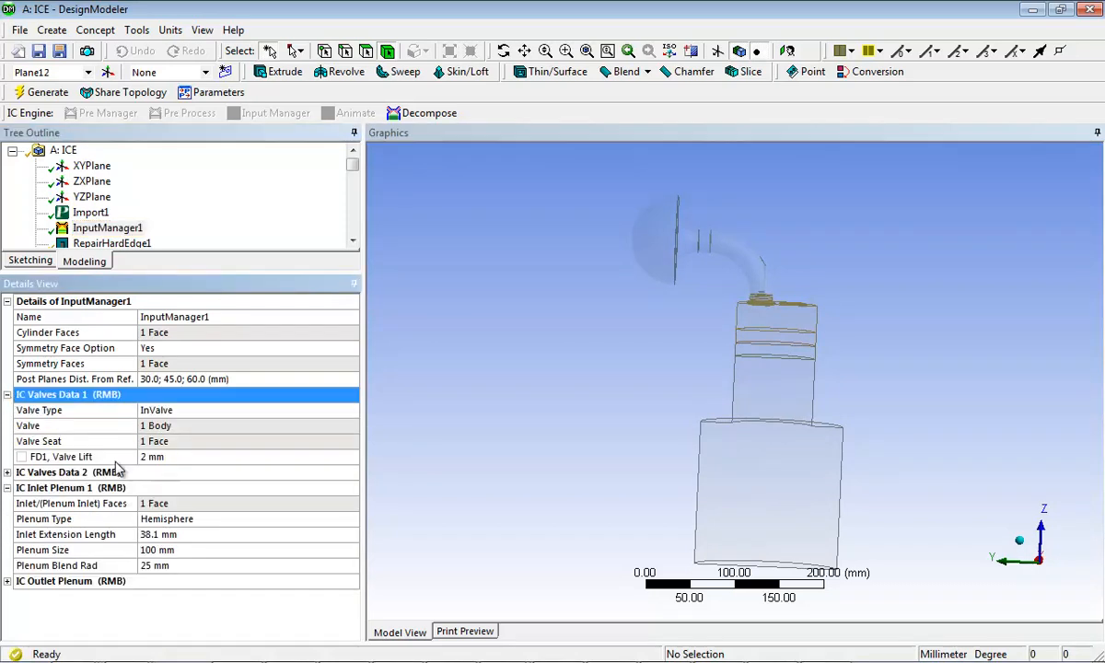
left_click(22, 457)
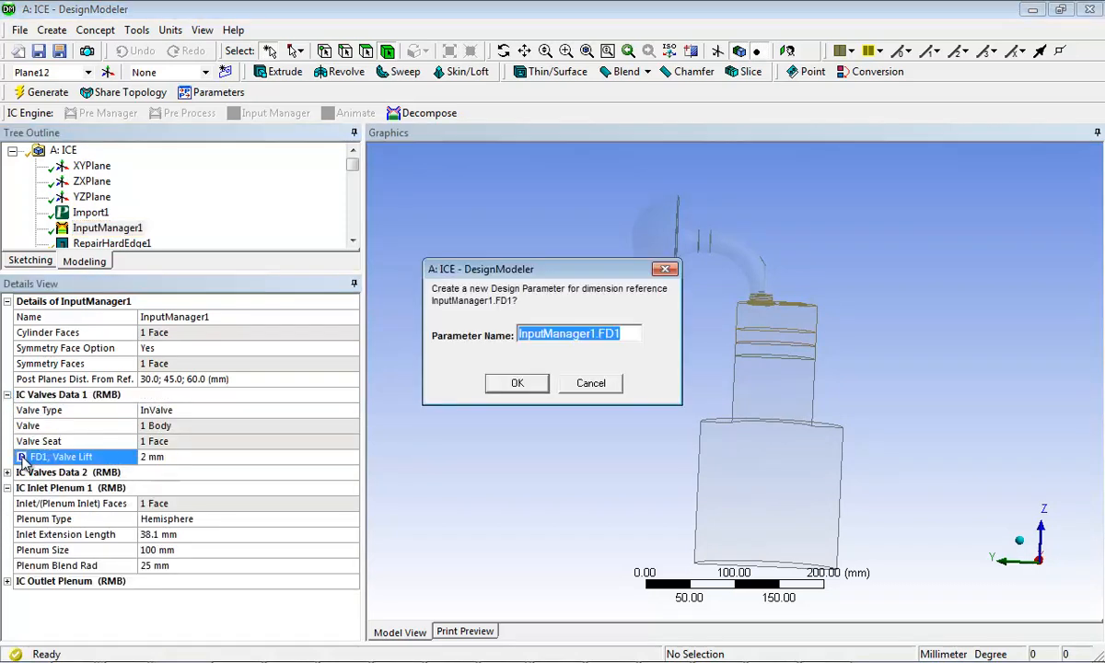
type("ValveLift")
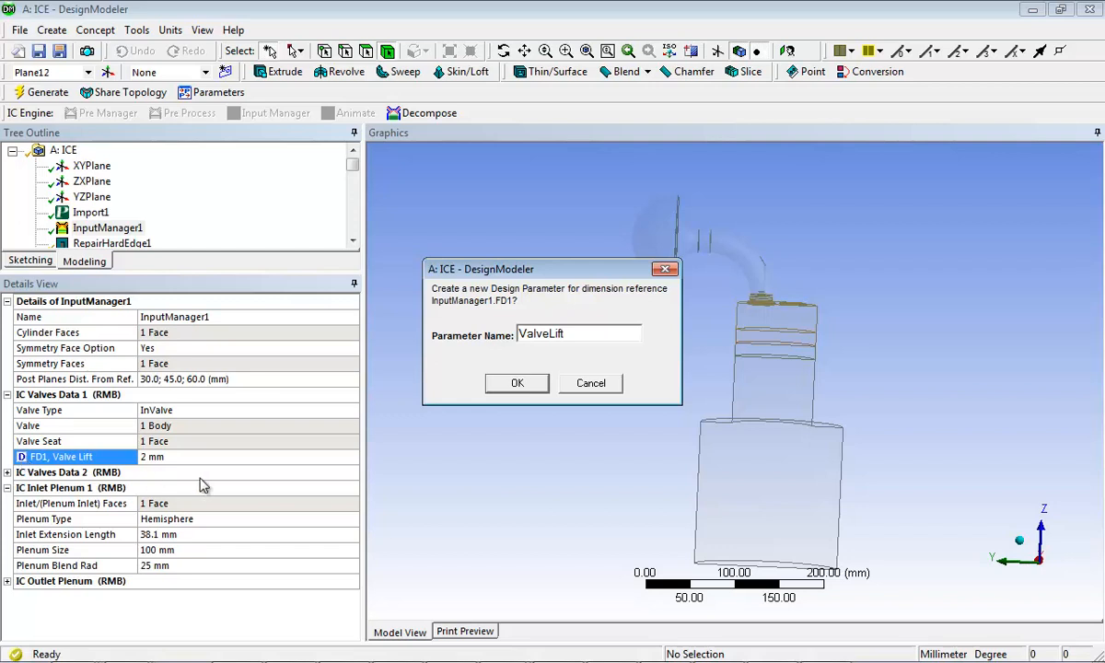
left_click(526, 387)
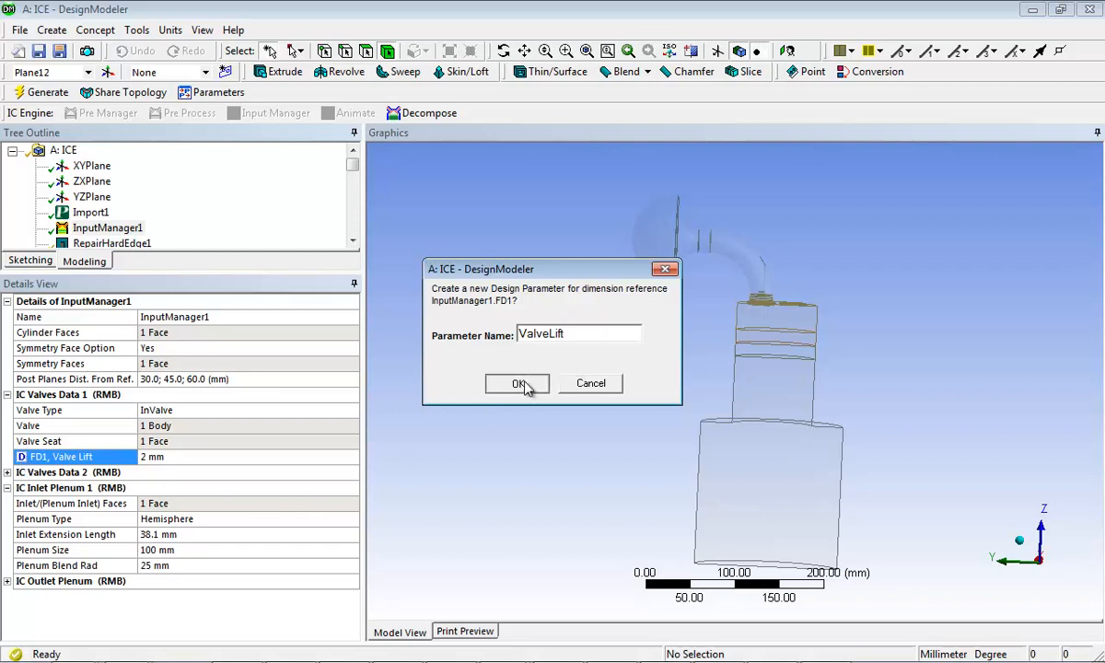
- Close DesignModeler and save the Workbench project as demo_port in the Port-Flow folder
left_click(1090, 9)
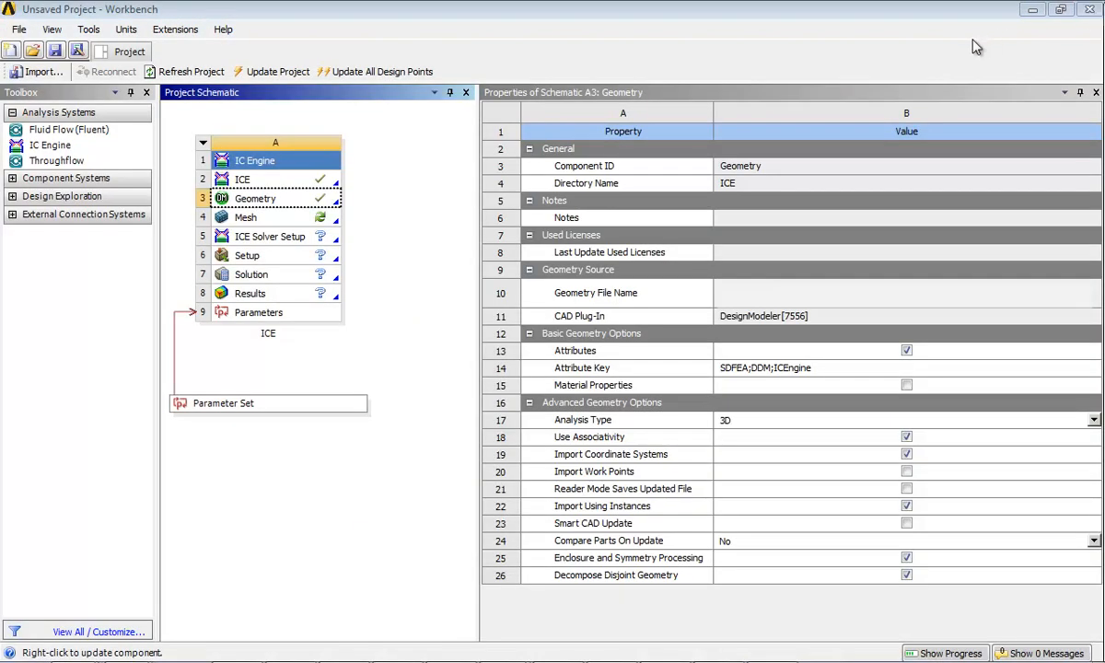
left_click(18, 30)
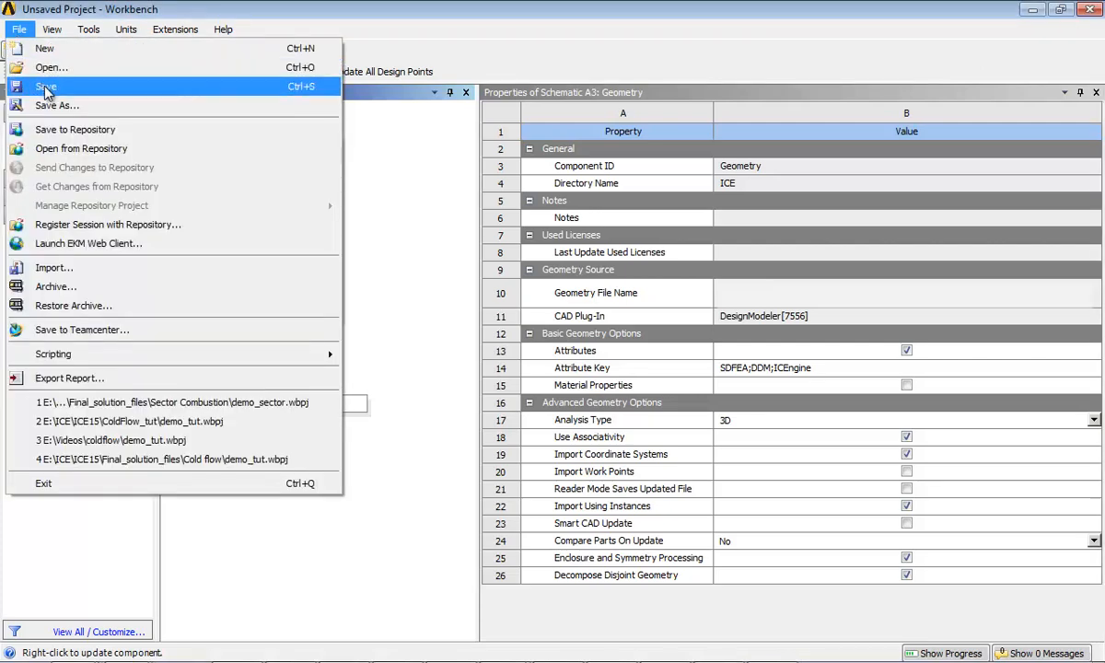
left_click(46, 87)
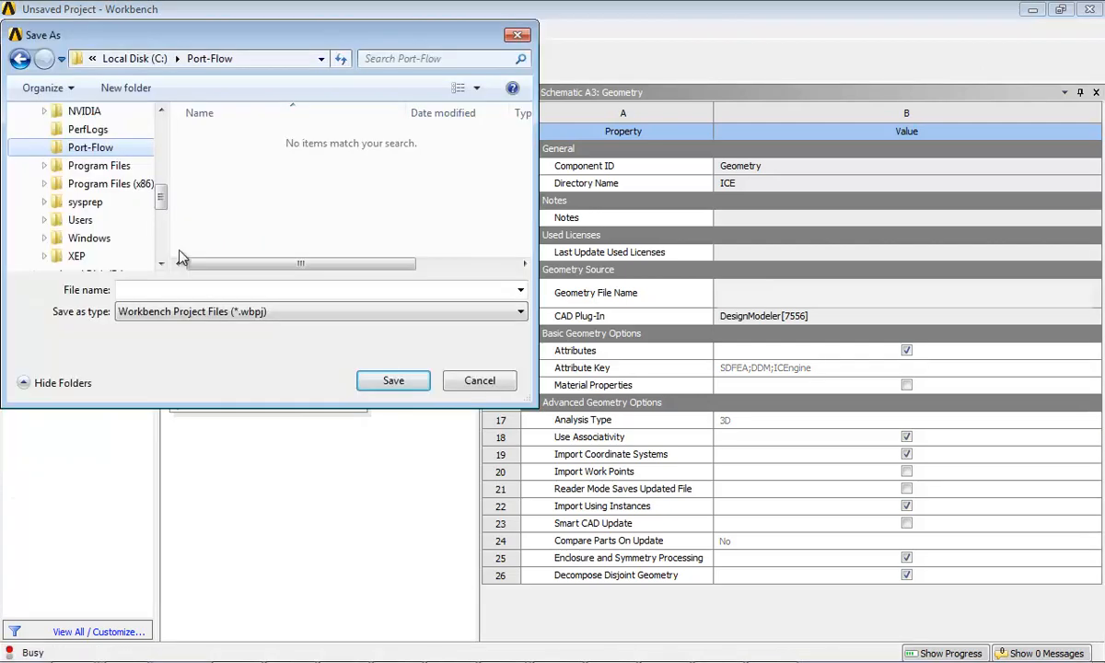
type("demo")
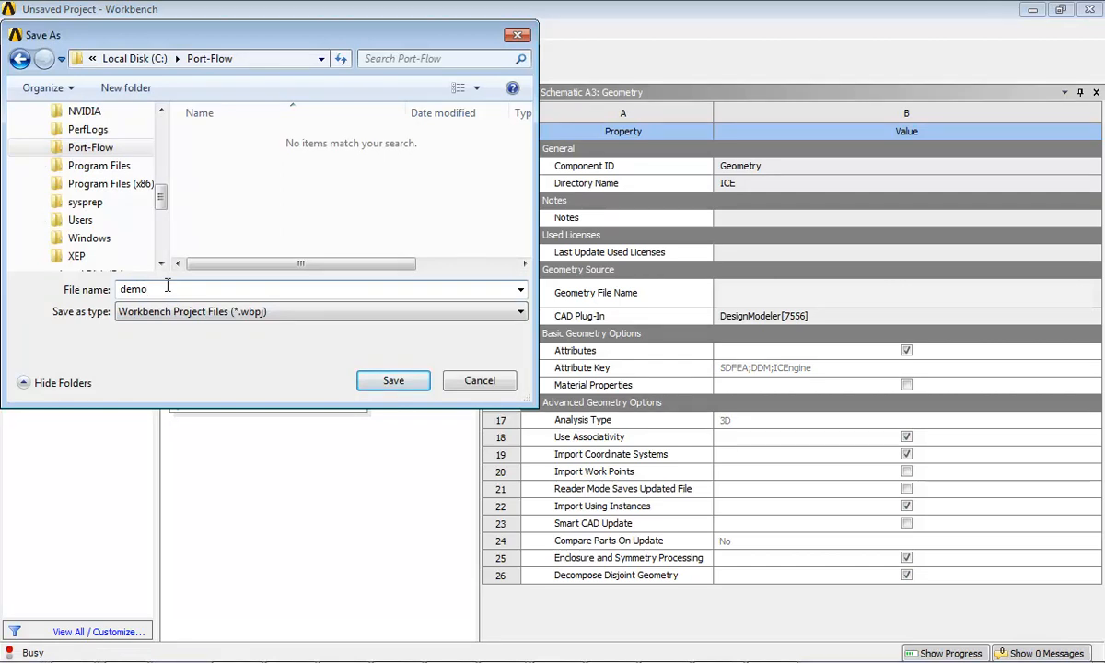
type("_port")
left_click(393, 380)
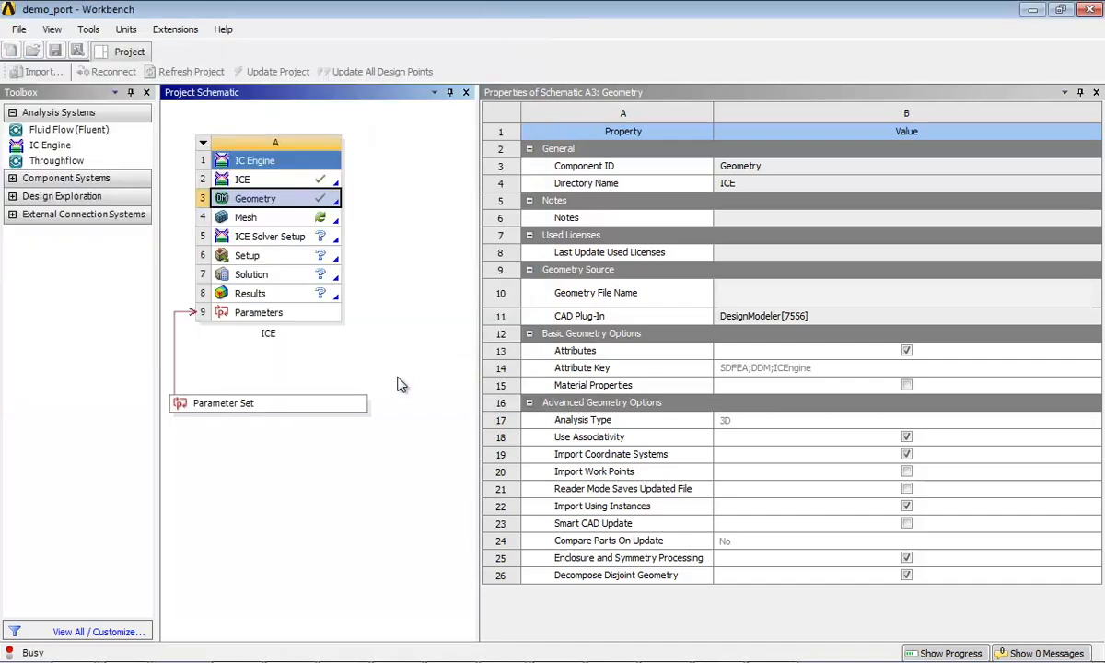